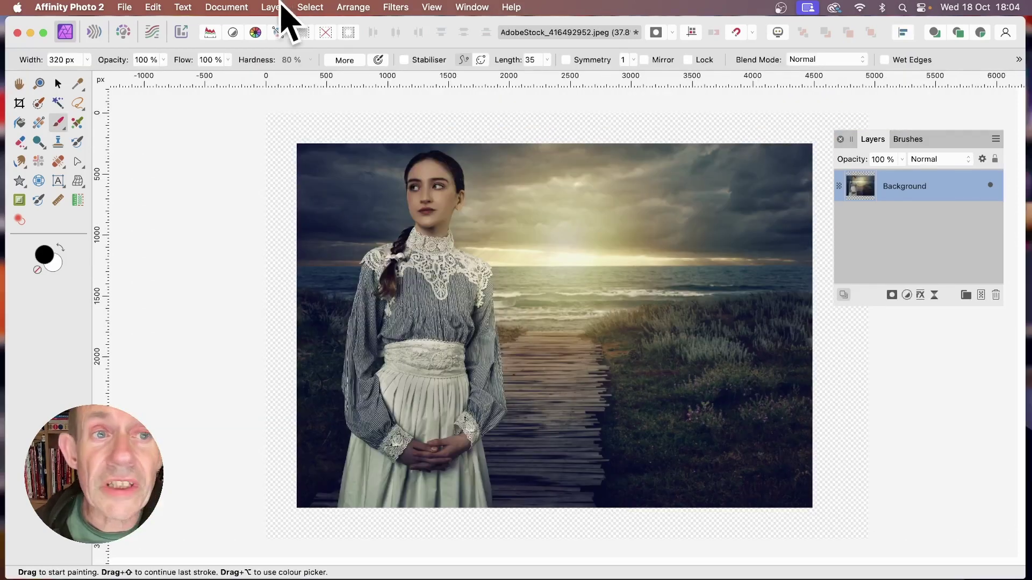
Switch to the AdobeStock_416492952.jpeg document and bring up the Layer menu.
{"action": "left_click", "coordinate": [270, 7]}
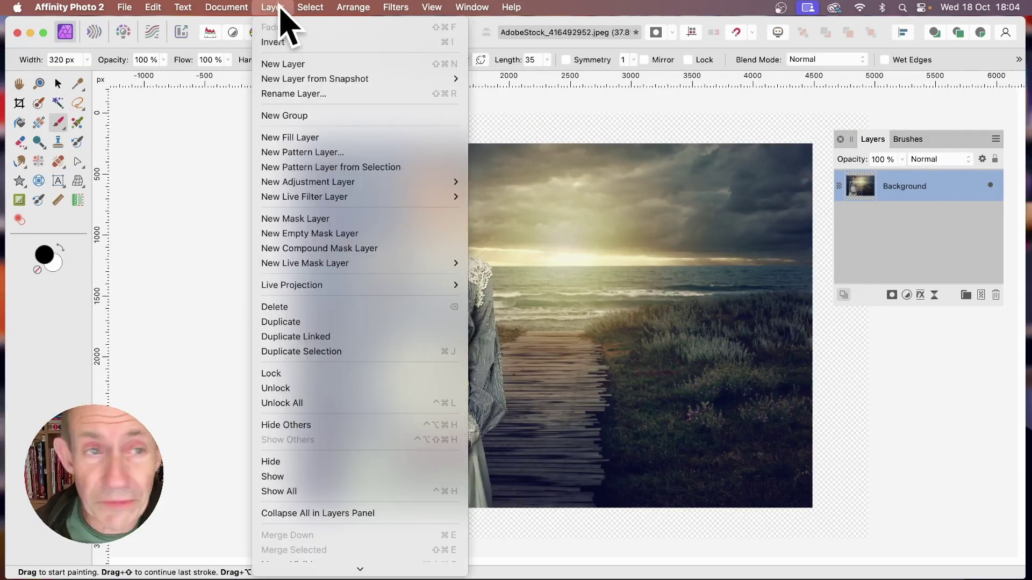
Add a new pixel layer and spatter black speckles along the bottom, right and top edges.
{"action": "left_click", "coordinate": [286, 64]}
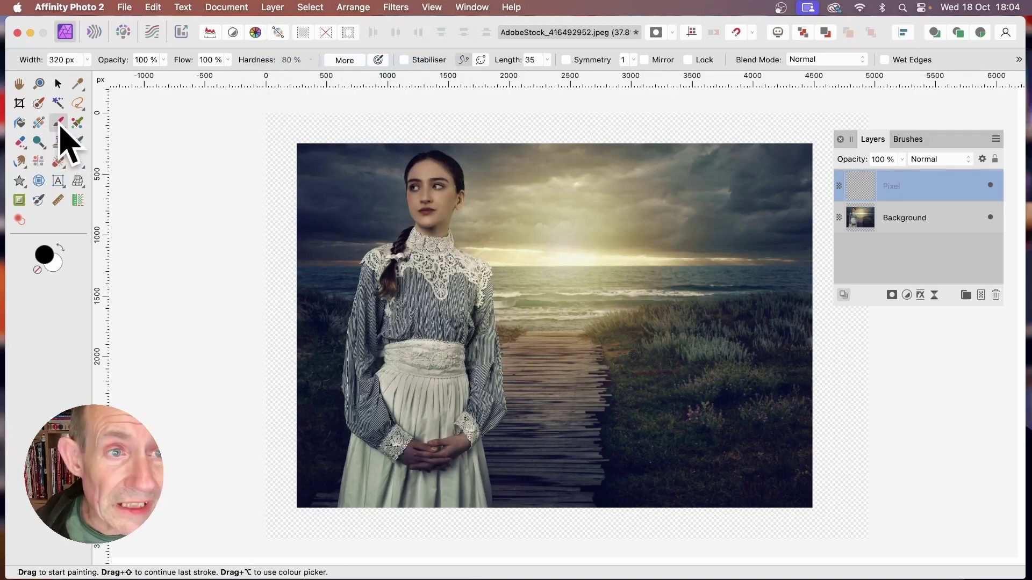
{"action": "mouse_move", "coordinate": [274, 138]}
{"action": "left_mouse_down"}
{"action": "mouse_move", "coordinate": [287, 161]}
{"action": "mouse_move", "coordinate": [541, 138]}
{"action": "mouse_move", "coordinate": [782, 138]}
{"action": "mouse_move", "coordinate": [326, 144]}
{"action": "mouse_move", "coordinate": [297, 156]}
{"action": "mouse_move", "coordinate": [272, 373]}
{"action": "mouse_move", "coordinate": [291, 421]}
{"action": "mouse_move", "coordinate": [292, 188]}
{"action": "mouse_move", "coordinate": [311, 488]}
{"action": "mouse_move", "coordinate": [304, 516]}
{"action": "mouse_move", "coordinate": [460, 520]}
{"action": "left_mouse_up"}
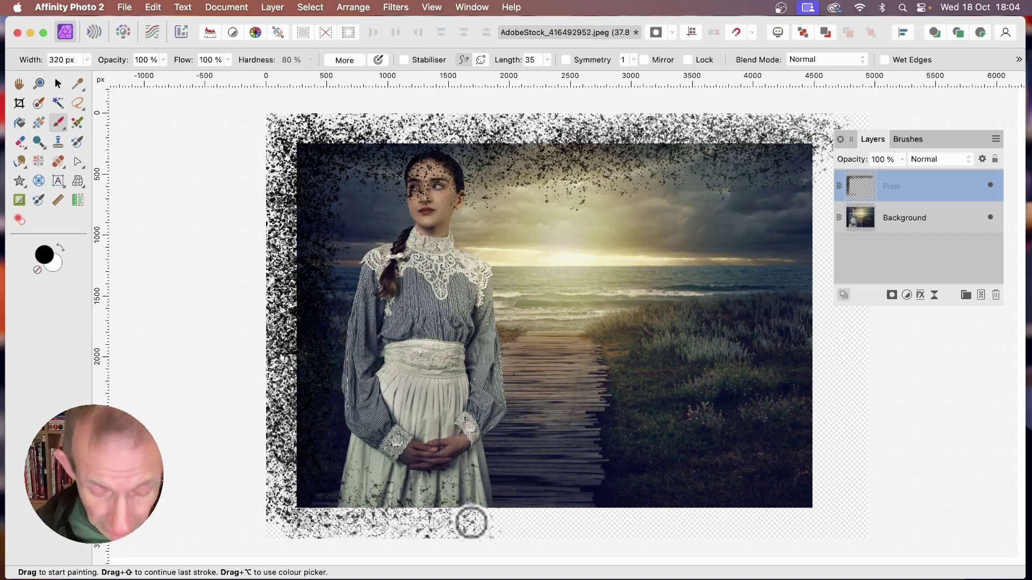
{"action": "mouse_move", "coordinate": [469, 525]}
{"action": "left_mouse_down"}
{"action": "mouse_move", "coordinate": [358, 529]}
{"action": "mouse_move", "coordinate": [390, 510]}
{"action": "mouse_move", "coordinate": [359, 517]}
{"action": "mouse_move", "coordinate": [444, 498]}
{"action": "left_mouse_up"}
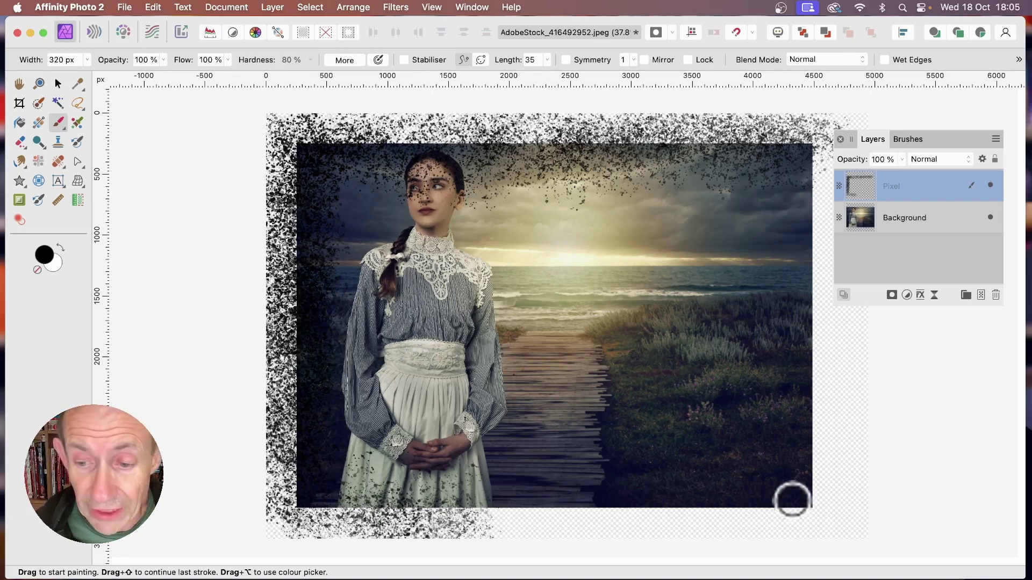
{"action": "mouse_move", "coordinate": [482, 509]}
{"action": "left_mouse_down"}
{"action": "mouse_move", "coordinate": [811, 501]}
{"action": "mouse_move", "coordinate": [293, 496]}
{"action": "mouse_move", "coordinate": [515, 519]}
{"action": "mouse_move", "coordinate": [801, 515]}
{"action": "left_mouse_up"}
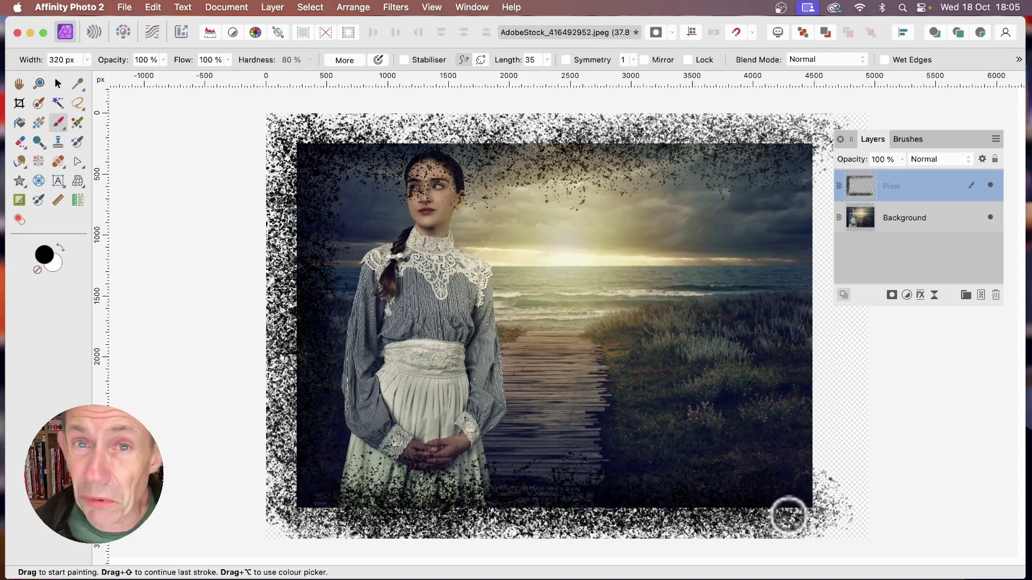
{"action": "mouse_move", "coordinate": [810, 141]}
{"action": "left_mouse_down"}
{"action": "mouse_move", "coordinate": [813, 522]}
{"action": "mouse_move", "coordinate": [810, 255]}
{"action": "mouse_move", "coordinate": [794, 160]}
{"action": "mouse_move", "coordinate": [808, 199]}
{"action": "mouse_move", "coordinate": [823, 381]}
{"action": "mouse_move", "coordinate": [818, 496]}
{"action": "mouse_move", "coordinate": [804, 138]}
{"action": "left_mouse_up"}
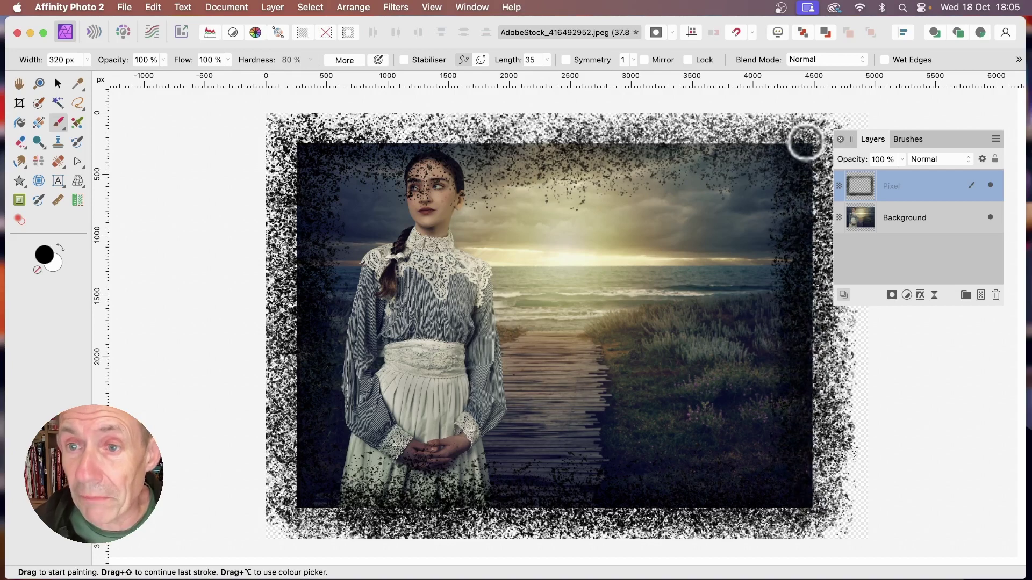
{"action": "mouse_move", "coordinate": [551, 133]}
{"action": "left_mouse_down"}
{"action": "mouse_move", "coordinate": [631, 137]}
{"action": "mouse_move", "coordinate": [348, 144]}
{"action": "mouse_move", "coordinate": [375, 118]}
{"action": "left_mouse_up"}
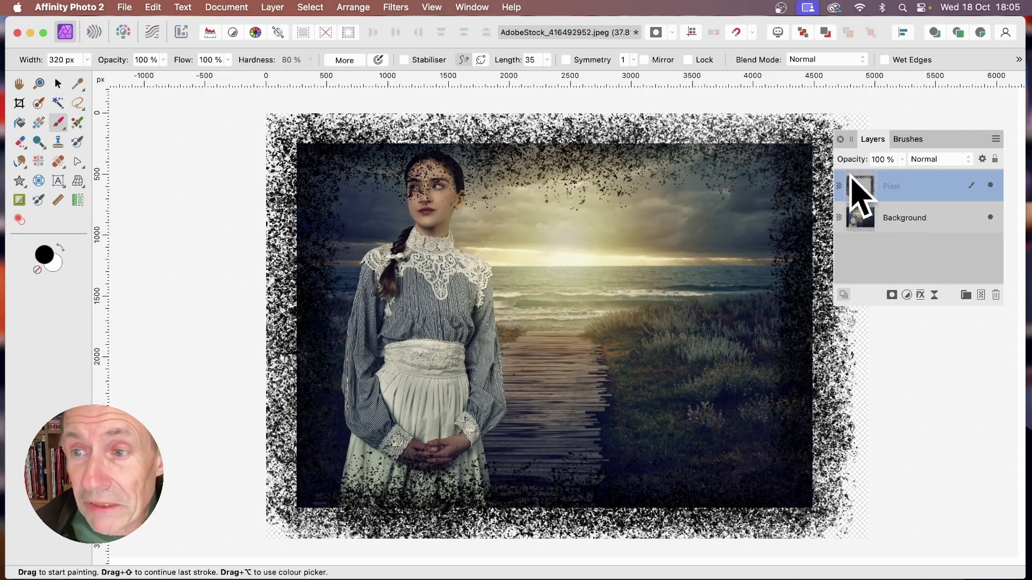
Set the spatter layer's blend mode to Erase and group it with the Background layer.
{"action": "left_click", "coordinate": [953, 160]}
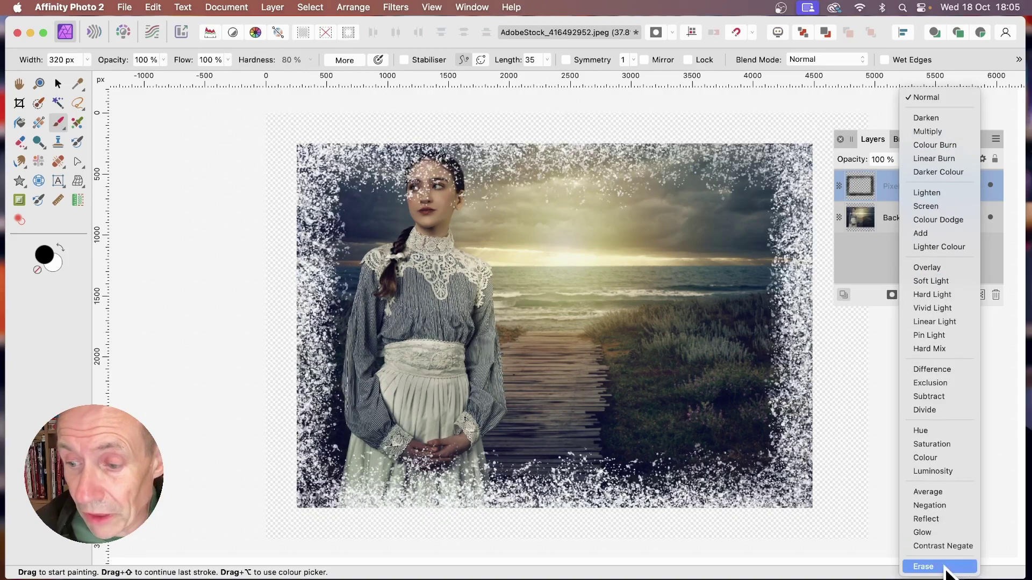
{"action": "left_click", "coordinate": [942, 567]}
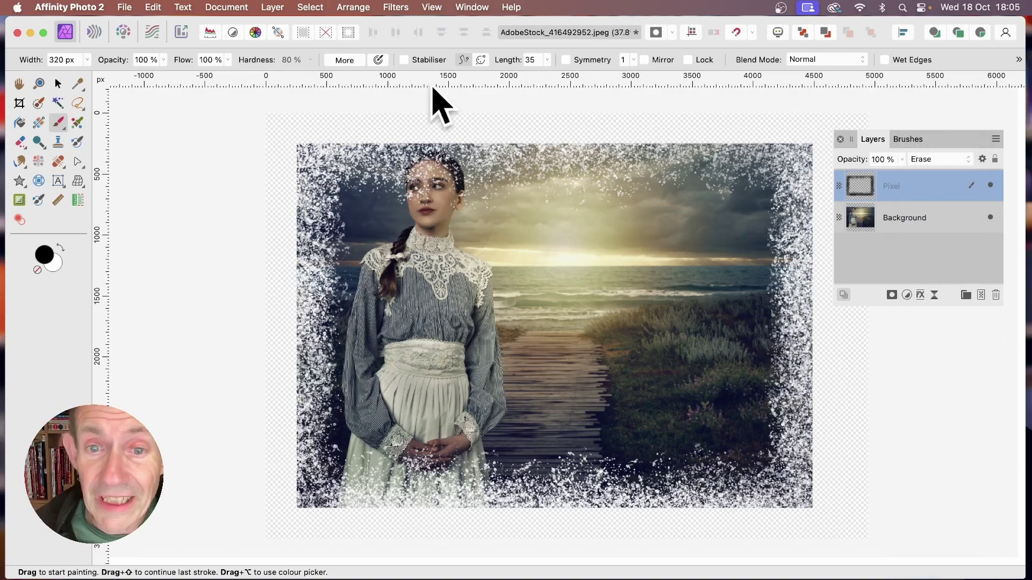
{"action": "left_click", "coordinate": [865, 220], "text": "shift"}
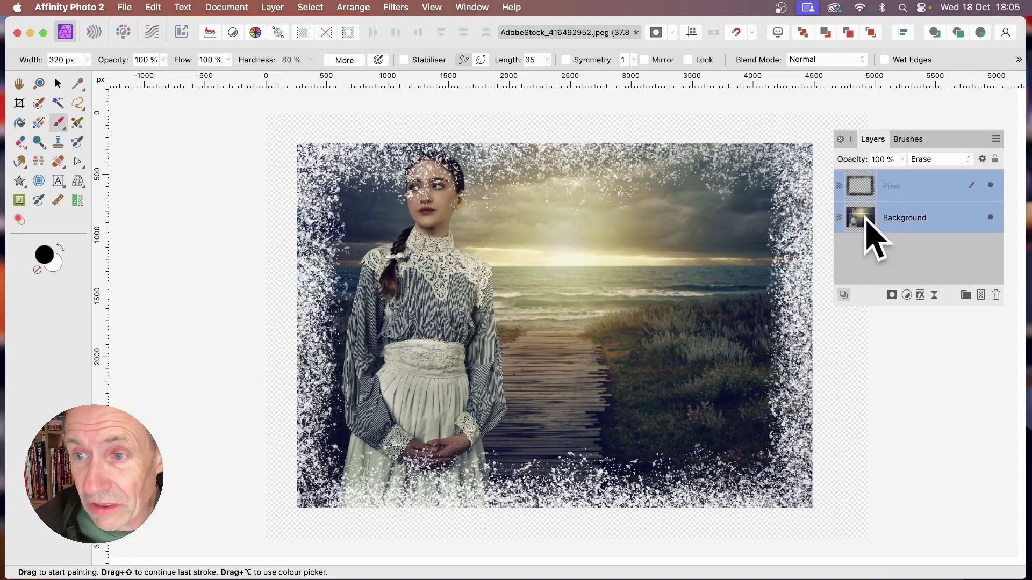
{"action": "right_click", "coordinate": [888, 179]}
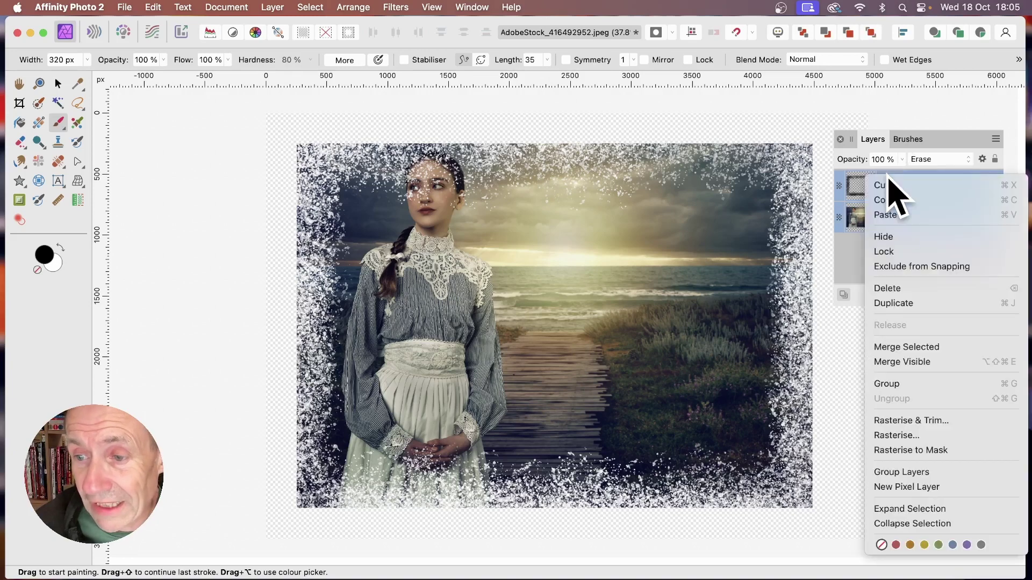
{"action": "left_click", "coordinate": [903, 387]}
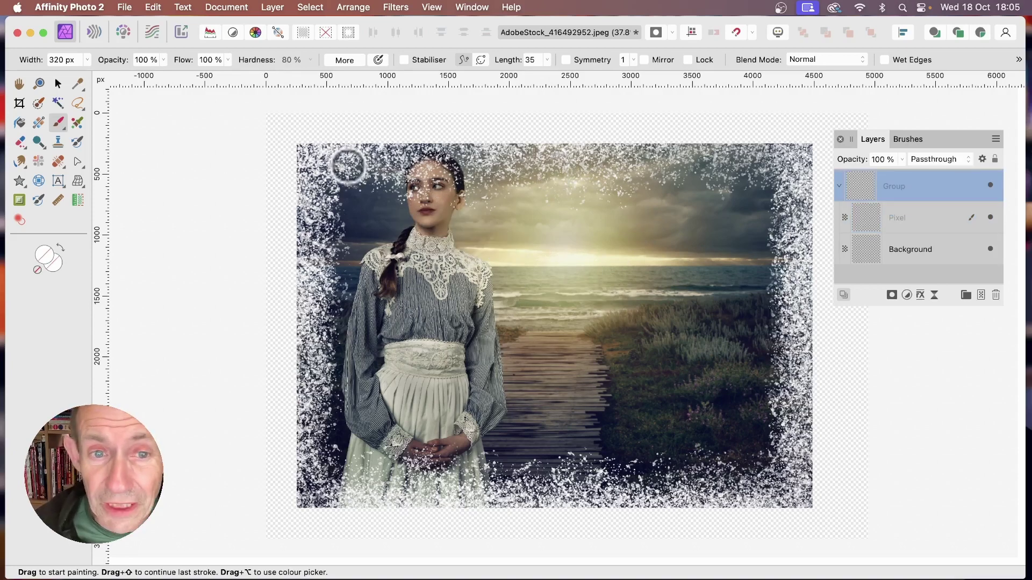
Erase more of the photo's top-right corner and collapse the group in the Layers panel.
{"action": "mouse_move", "coordinate": [788, 148]}
{"action": "left_mouse_down"}
{"action": "mouse_move", "coordinate": [815, 147]}
{"action": "mouse_move", "coordinate": [799, 145]}
{"action": "left_mouse_up"}
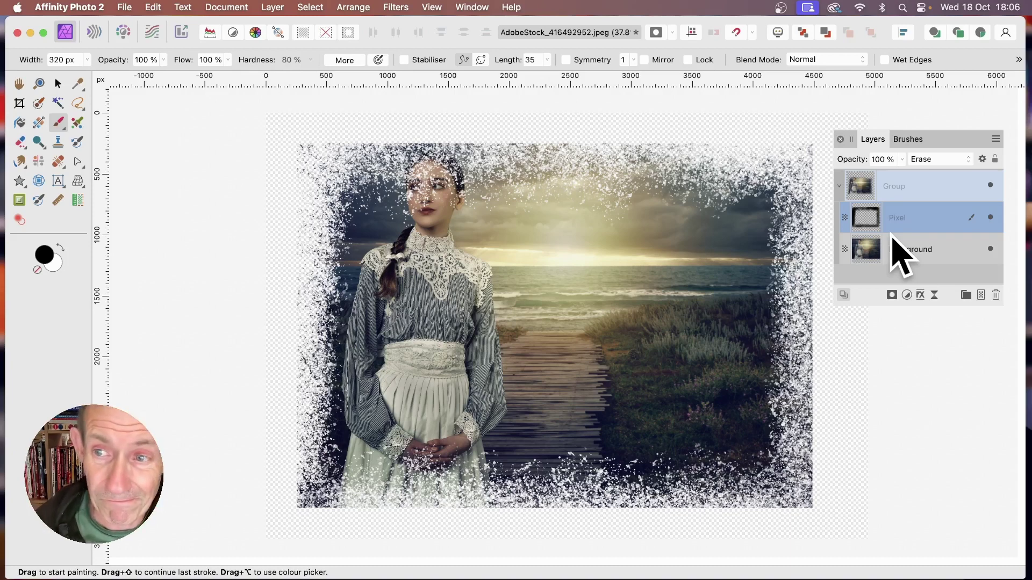
{"action": "left_click", "coordinate": [839, 186]}
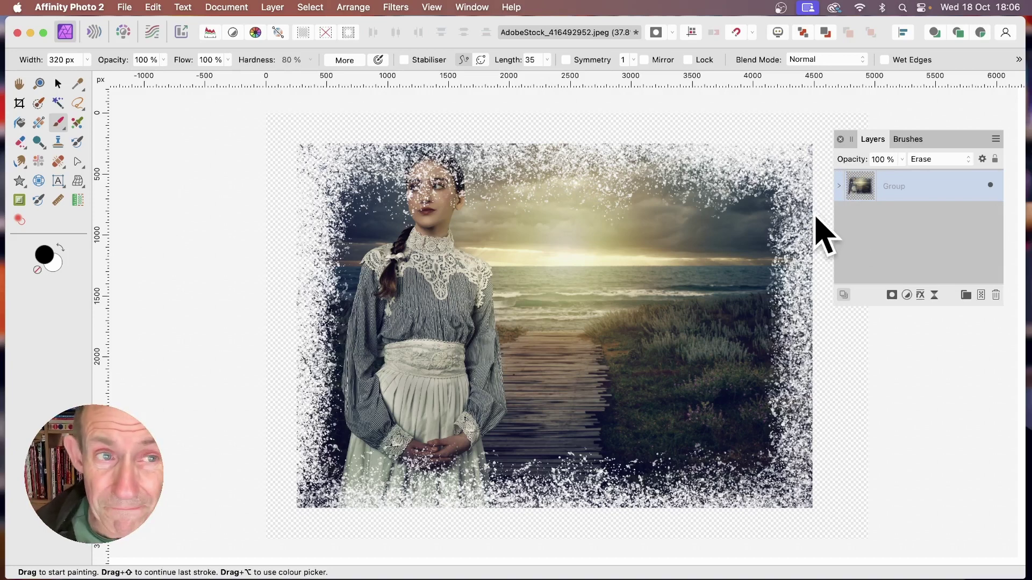
{"action": "left_click", "coordinate": [126, 7]}
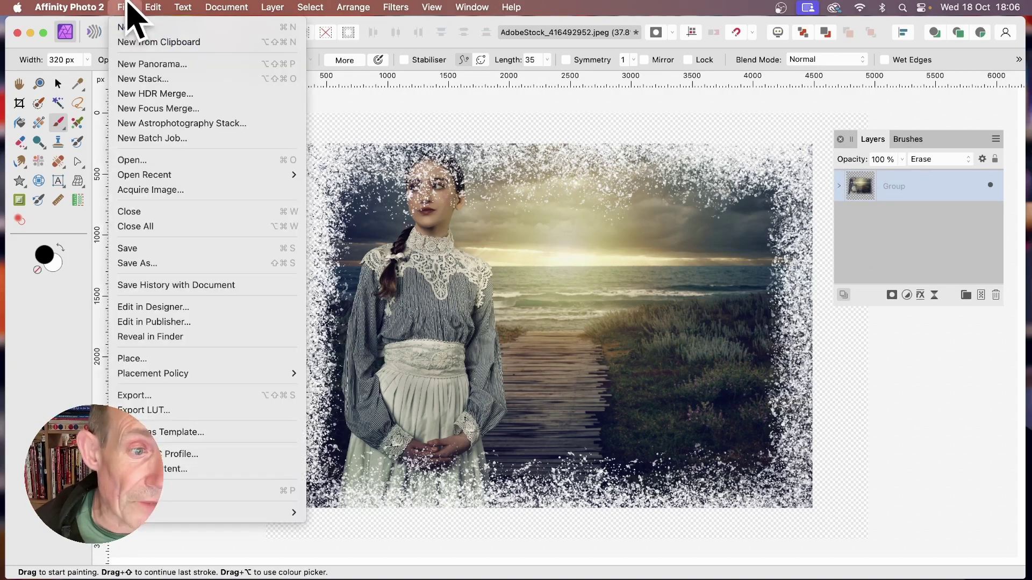
Place AdobeStock_561466381.jpeg top-left at about 2180 × 1375 px, then add an empty pixel layer.
{"action": "left_click", "coordinate": [167, 359]}
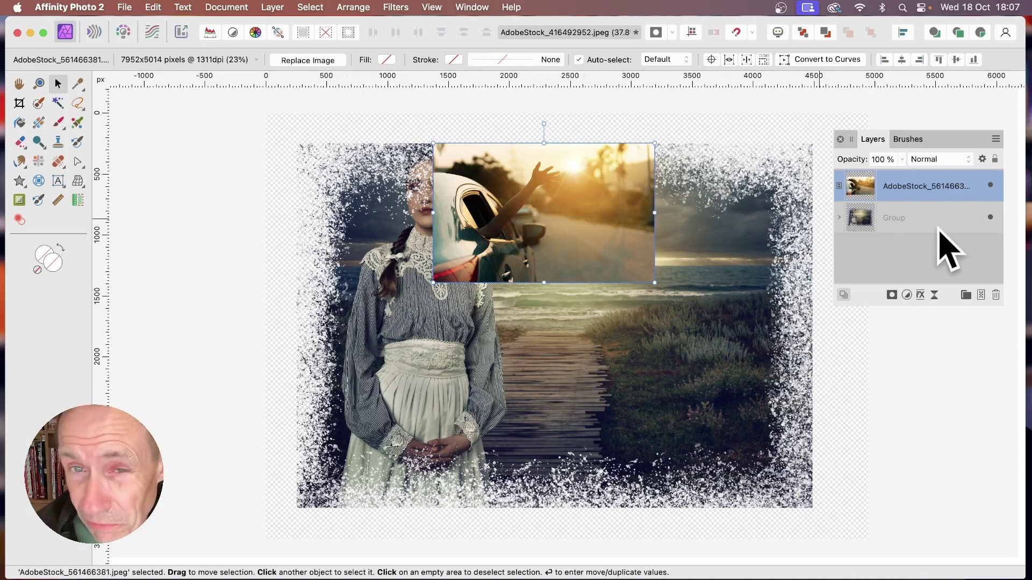
{"action": "left_click_drag", "start_coordinate": [537, 185], "coordinate": [413, 159]}
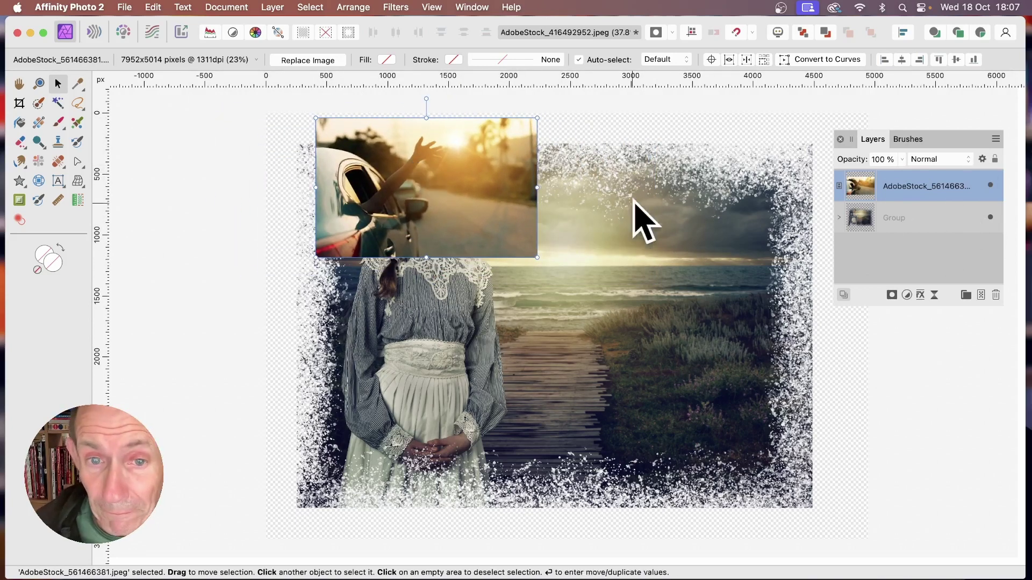
{"action": "left_click_drag", "start_coordinate": [534, 256], "coordinate": [567, 288]}
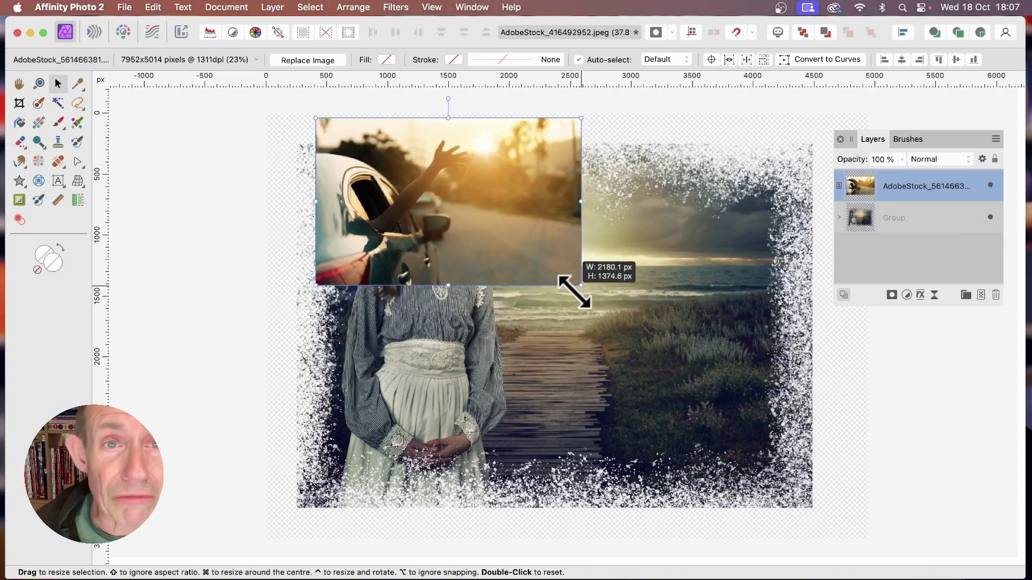
{"action": "left_click", "coordinate": [191, 188]}
{"action": "left_click", "coordinate": [272, 8]}
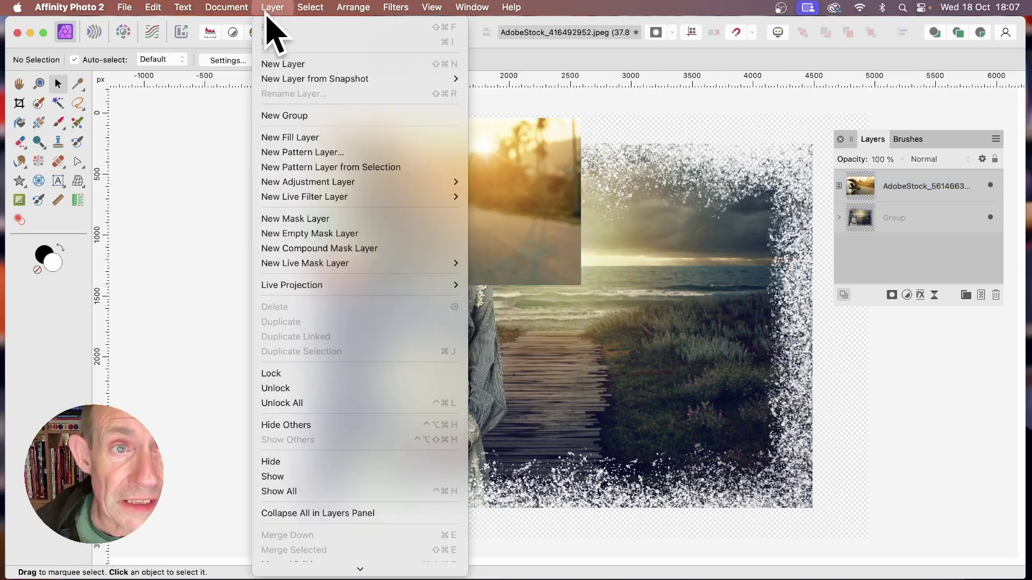
{"action": "left_click", "coordinate": [268, 64]}
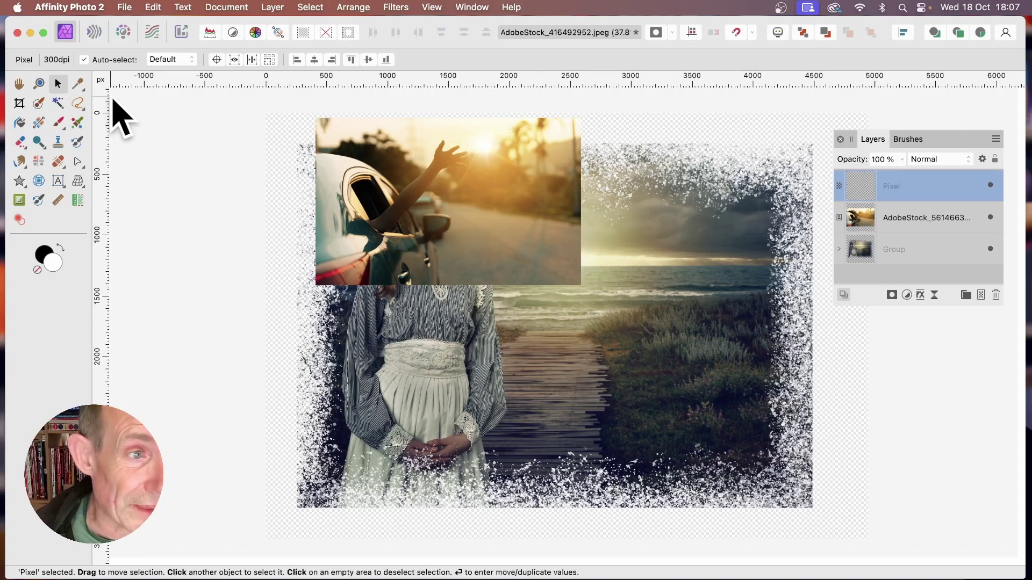
Spatter black speckles over the car photo's edges and set that layer to Erase blending.
{"action": "left_click", "coordinate": [60, 123]}
{"action": "mouse_move", "coordinate": [307, 122]}
{"action": "left_mouse_down"}
{"action": "mouse_move", "coordinate": [592, 122]}
{"action": "mouse_move", "coordinate": [301, 127]}
{"action": "mouse_move", "coordinate": [417, 128]}
{"action": "mouse_move", "coordinate": [336, 105]}
{"action": "mouse_move", "coordinate": [318, 167]}
{"action": "mouse_move", "coordinate": [335, 221]}
{"action": "mouse_move", "coordinate": [320, 150]}
{"action": "mouse_move", "coordinate": [313, 295]}
{"action": "mouse_move", "coordinate": [618, 282]}
{"action": "mouse_move", "coordinate": [581, 267]}
{"action": "mouse_move", "coordinate": [588, 133]}
{"action": "mouse_move", "coordinate": [586, 293]}
{"action": "mouse_move", "coordinate": [373, 295]}
{"action": "mouse_move", "coordinate": [561, 290]}
{"action": "mouse_move", "coordinate": [497, 301]}
{"action": "mouse_move", "coordinate": [313, 286]}
{"action": "mouse_move", "coordinate": [391, 285]}
{"action": "mouse_move", "coordinate": [285, 207]}
{"action": "mouse_move", "coordinate": [303, 106]}
{"action": "mouse_move", "coordinate": [326, 268]}
{"action": "mouse_move", "coordinate": [324, 164]}
{"action": "mouse_move", "coordinate": [322, 260]}
{"action": "mouse_move", "coordinate": [339, 166]}
{"action": "mouse_move", "coordinate": [330, 287]}
{"action": "mouse_move", "coordinate": [348, 168]}
{"action": "left_mouse_up"}
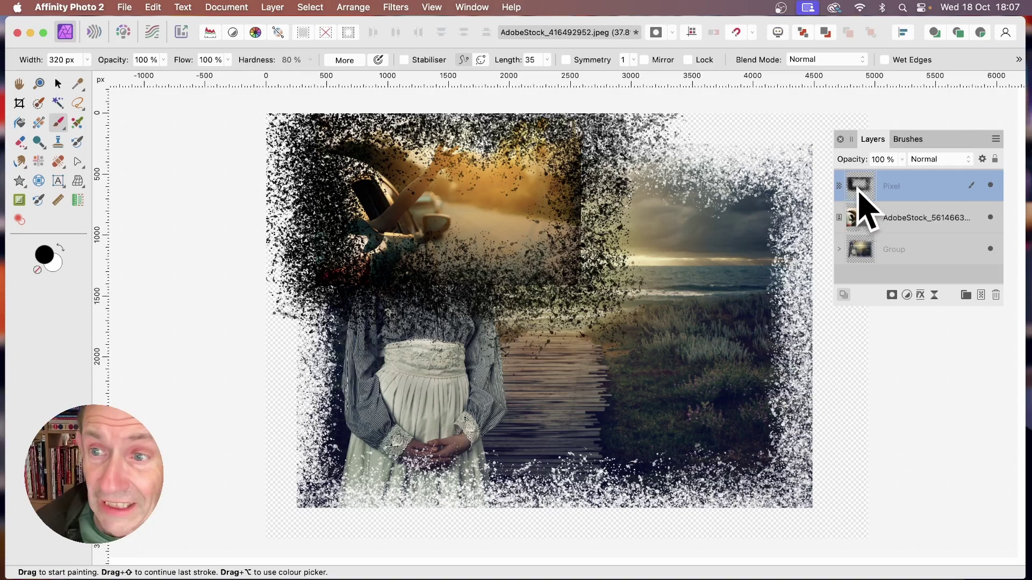
{"action": "left_click", "coordinate": [943, 157]}
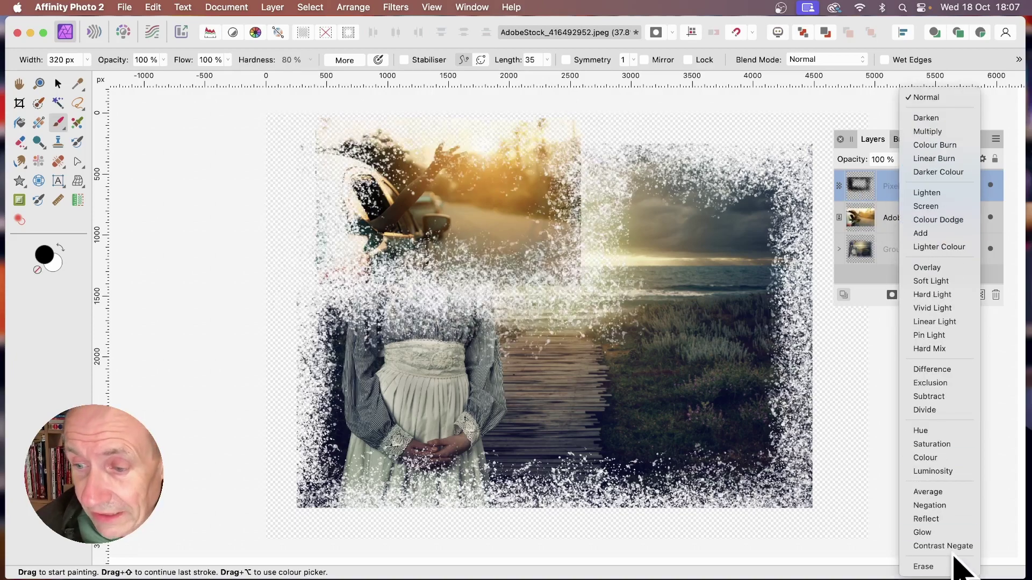
{"action": "left_click", "coordinate": [931, 567]}
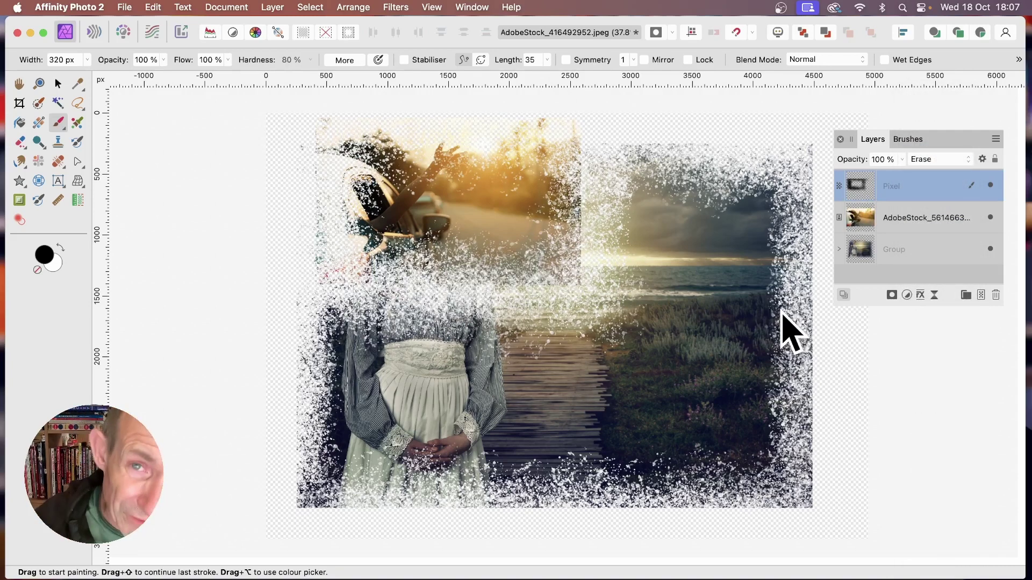
Group the Erase spatter layer together with the car photo layer.
{"action": "left_click", "coordinate": [913, 219], "text": "shift"}
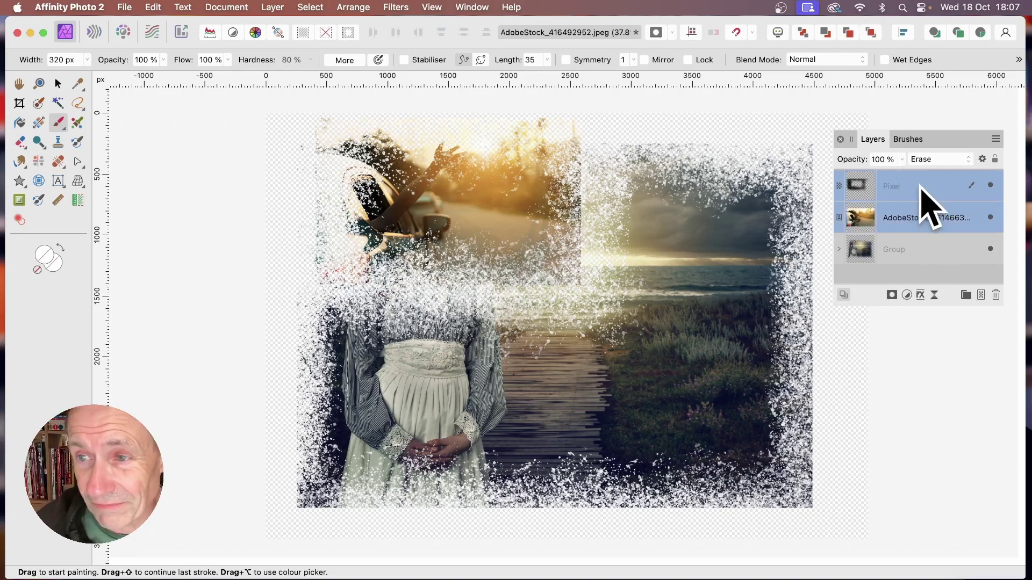
{"action": "right_click", "coordinate": [924, 202]}
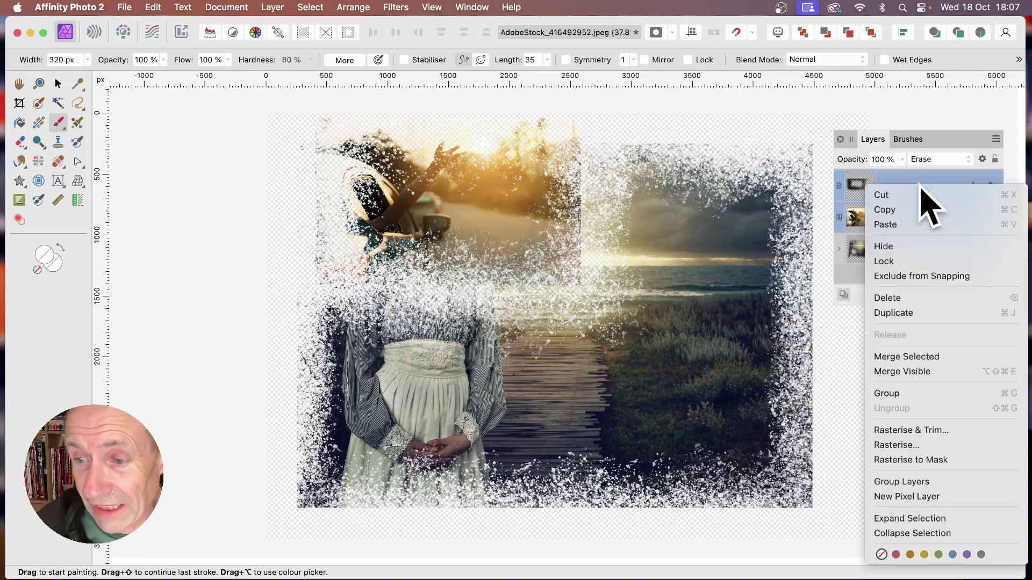
{"action": "left_click", "coordinate": [889, 395]}
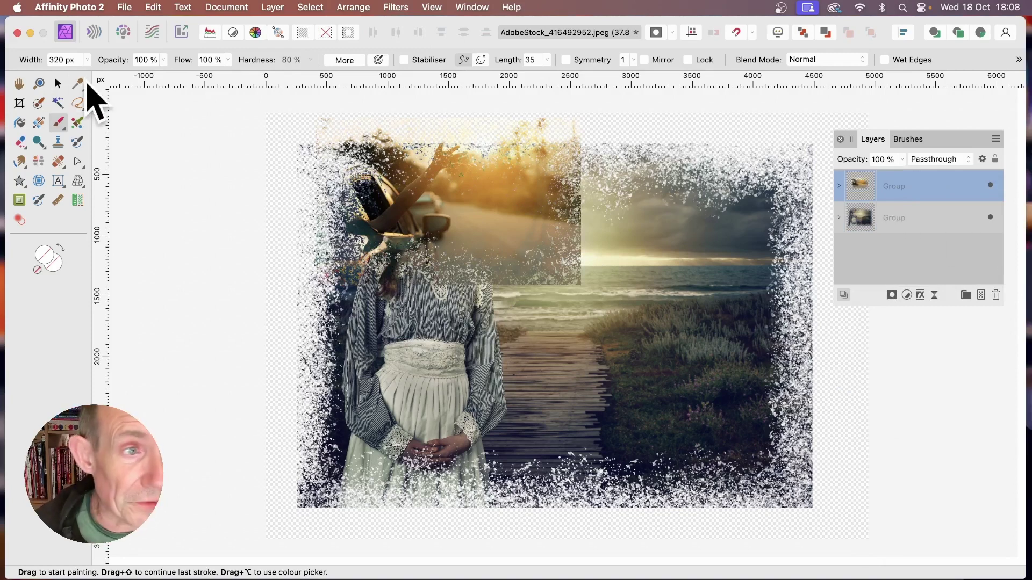
Move and enlarge the golden-lit car photo group and rotate it about 35 degrees.
{"action": "left_click", "coordinate": [58, 85]}
{"action": "left_click_drag", "start_coordinate": [524, 198], "coordinate": [731, 196]}
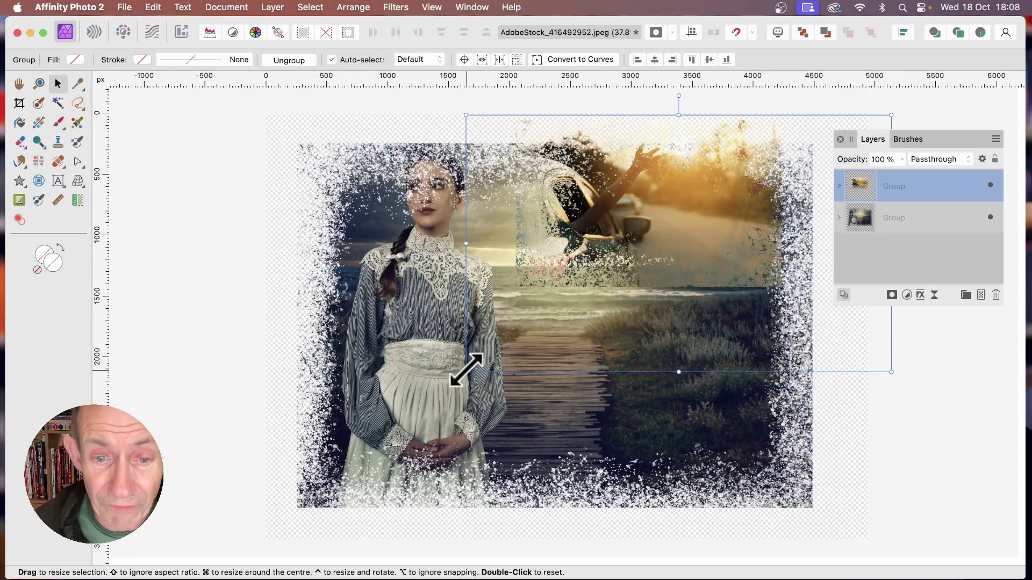
{"action": "left_click_drag", "start_coordinate": [466, 371], "coordinate": [417, 408]}
{"action": "left_click_drag", "start_coordinate": [506, 253], "coordinate": [532, 309]}
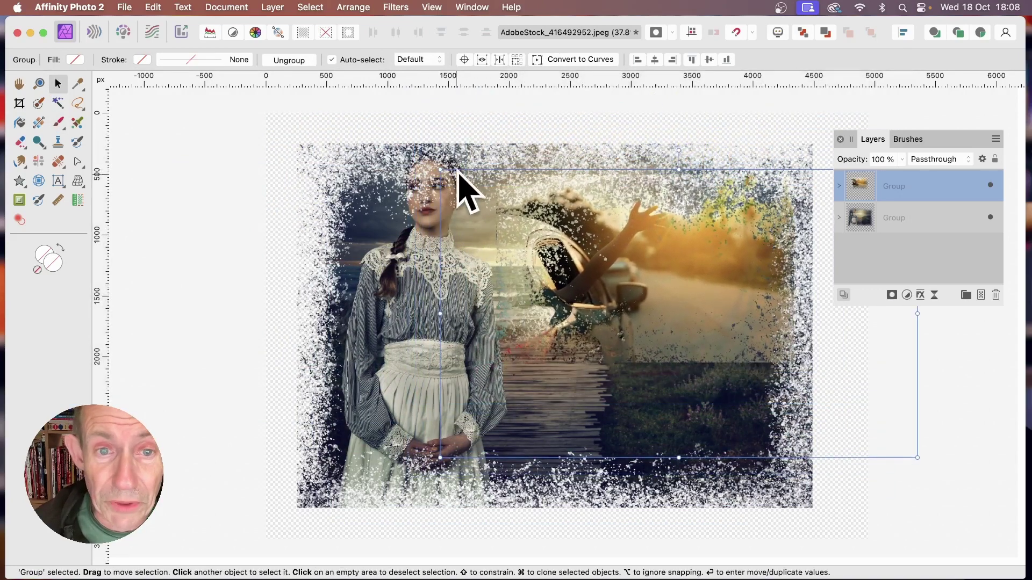
{"action": "left_click_drag", "start_coordinate": [442, 161], "coordinate": [592, 186]}
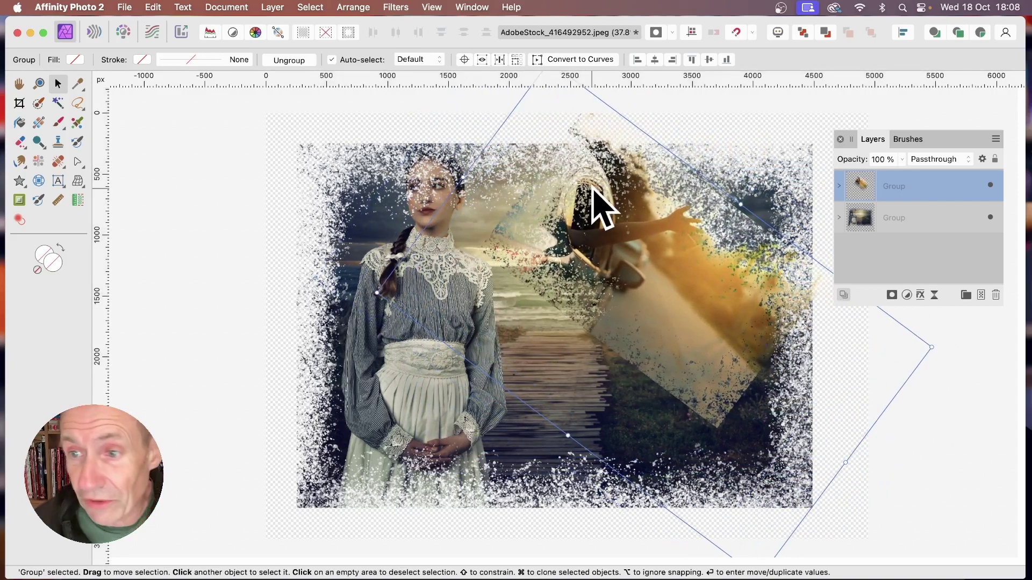
Reorder the layers so the beach photo group sits above the car photo group.
{"action": "left_click", "coordinate": [915, 265]}
{"action": "left_click", "coordinate": [896, 186]}
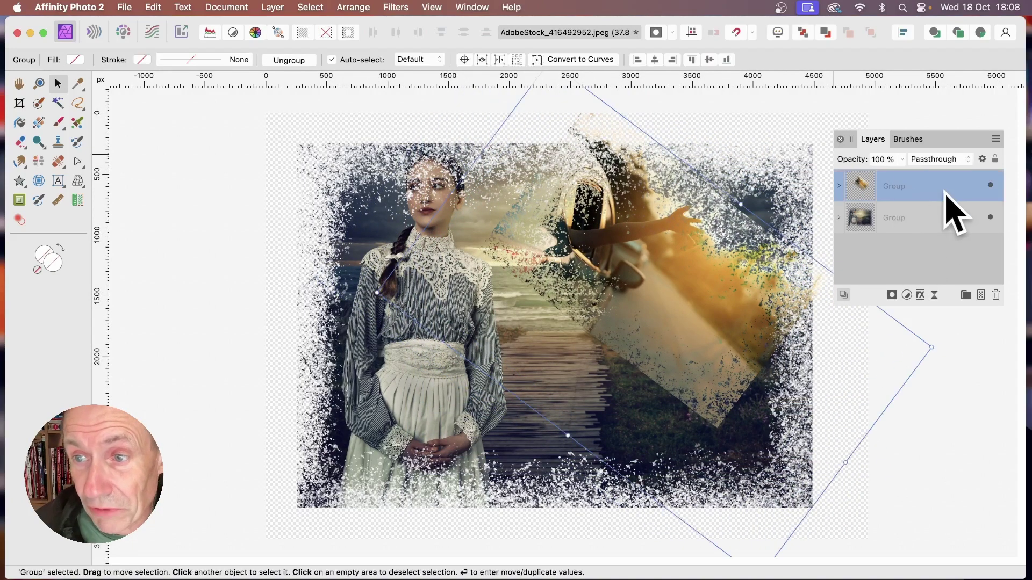
{"action": "left_click_drag", "start_coordinate": [886, 207], "coordinate": [888, 231]}
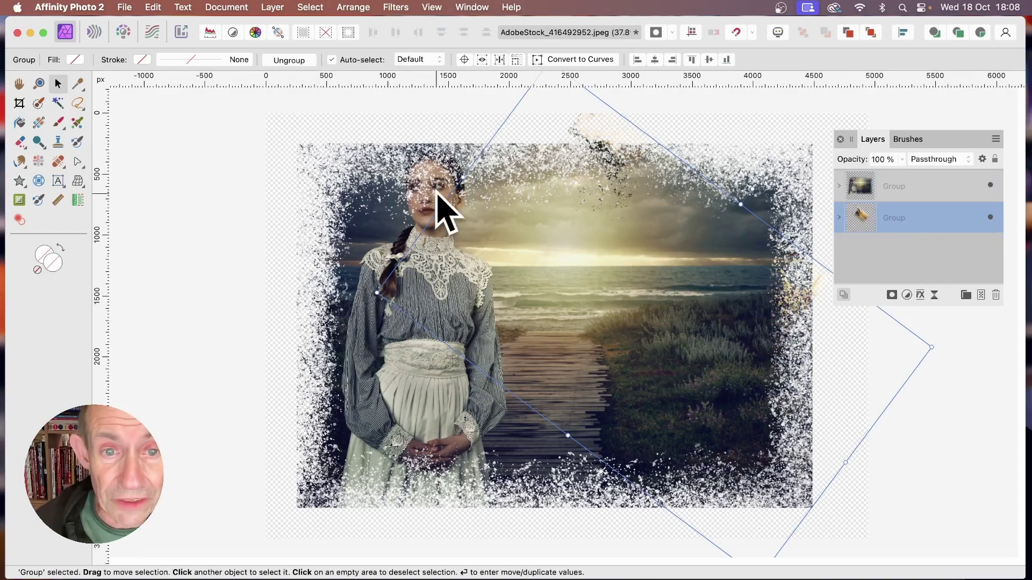
Shrink the beach photo and position it on the left, overlapping the rotated photo.
{"action": "left_click_drag", "start_coordinate": [437, 192], "coordinate": [248, 134]}
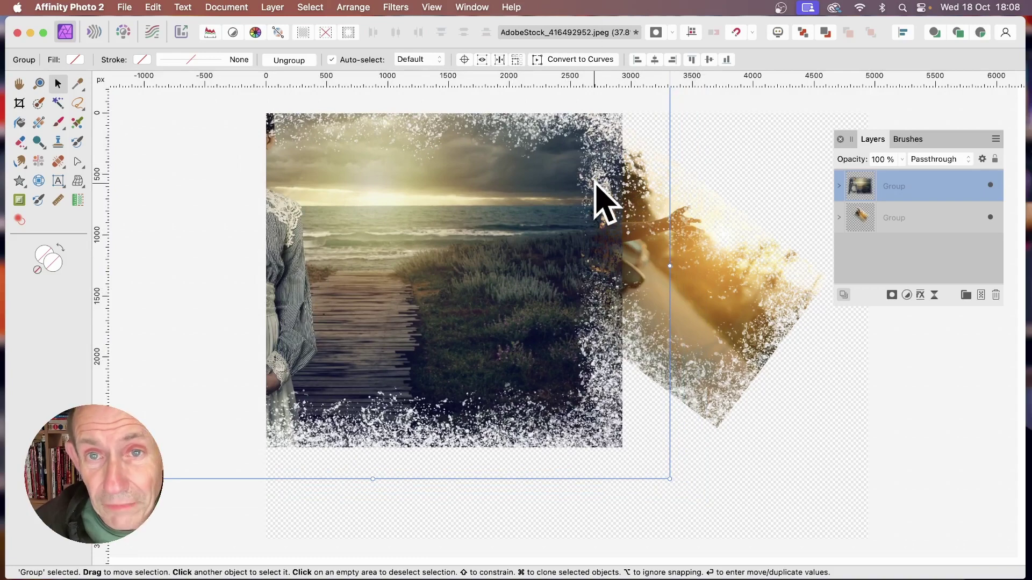
{"action": "left_click_drag", "start_coordinate": [434, 237], "coordinate": [561, 254]}
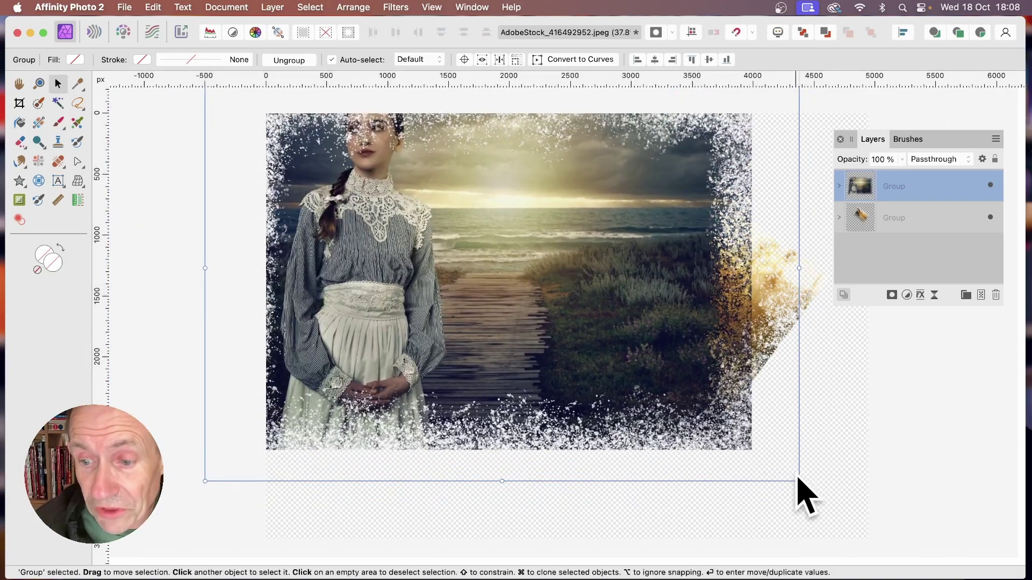
{"action": "left_click_drag", "start_coordinate": [798, 481], "coordinate": [548, 309]}
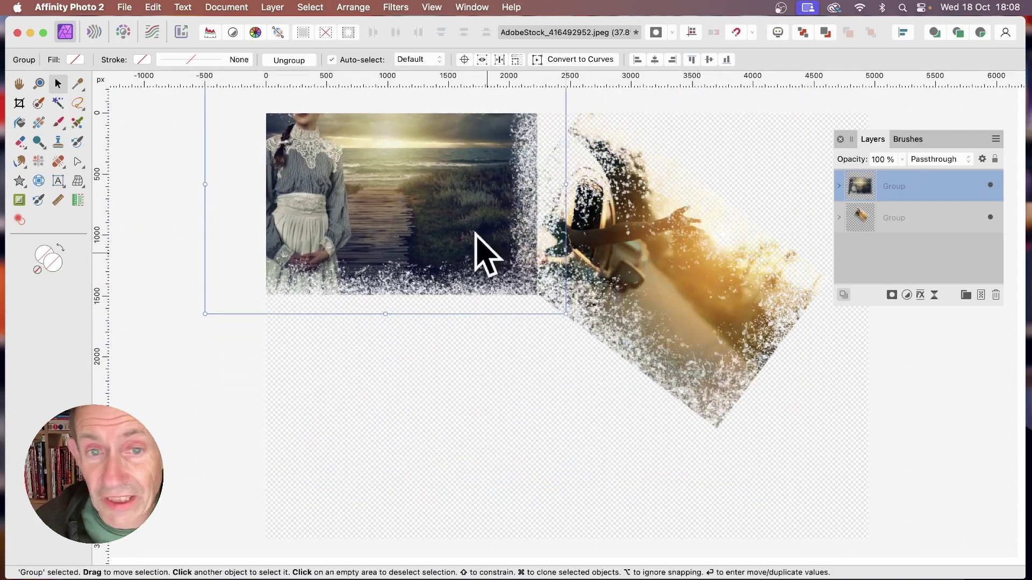
{"action": "left_click_drag", "start_coordinate": [483, 253], "coordinate": [508, 230]}
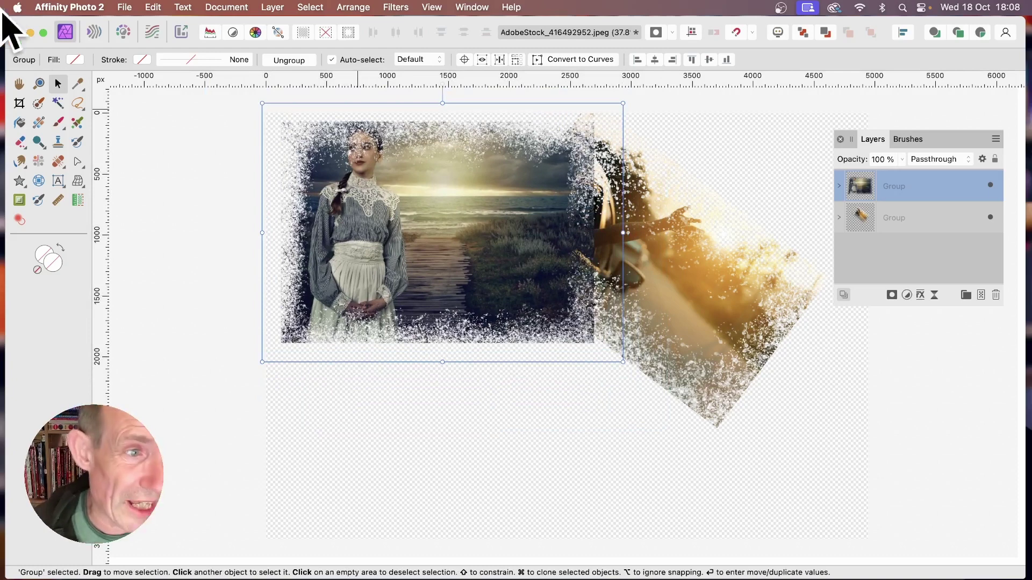
Brush more erasing onto the beach group's Erase layer along the seam with the car photo.
{"action": "left_click", "coordinate": [59, 124]}
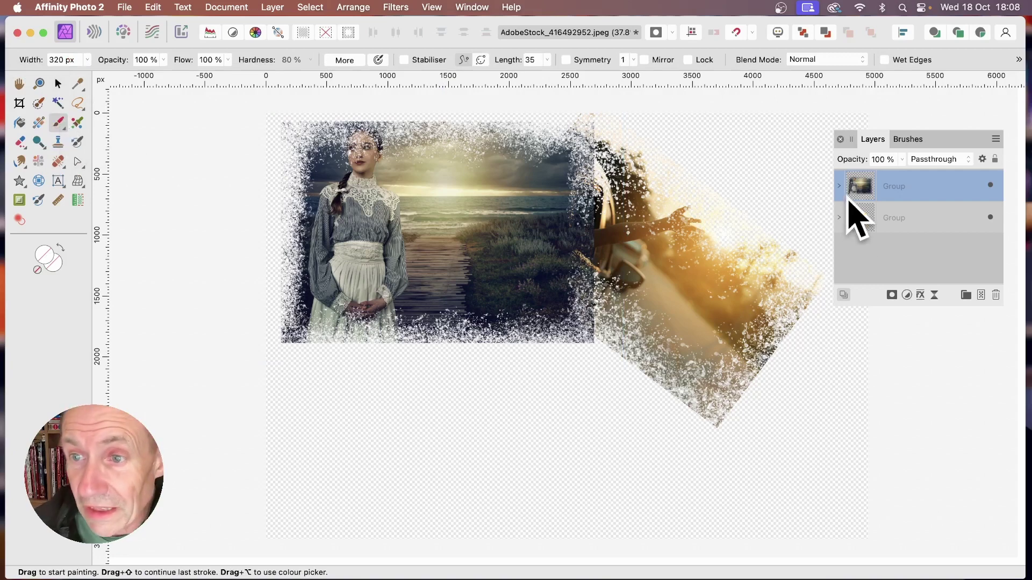
{"action": "left_click", "coordinate": [839, 186]}
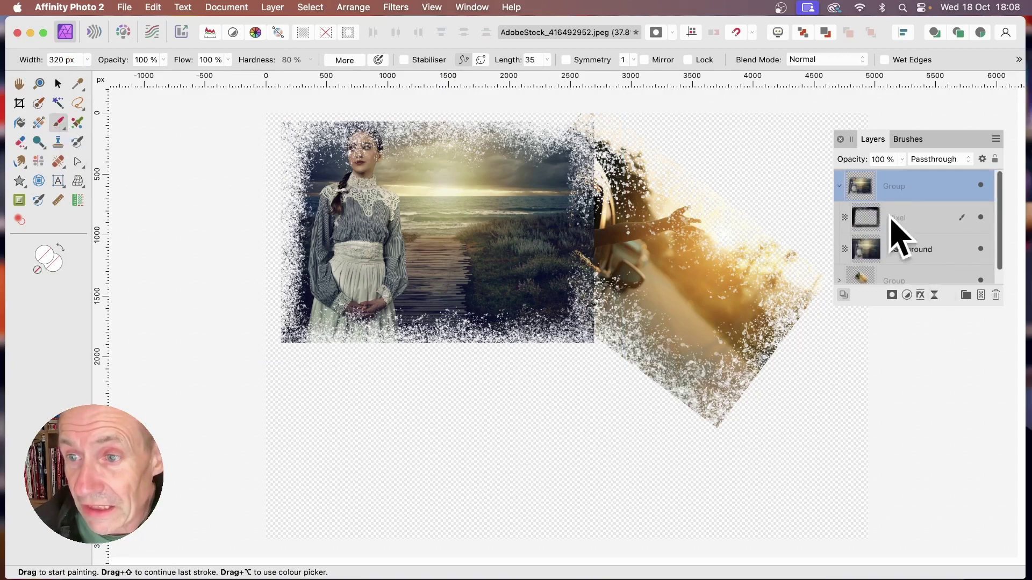
{"action": "left_click", "coordinate": [868, 217]}
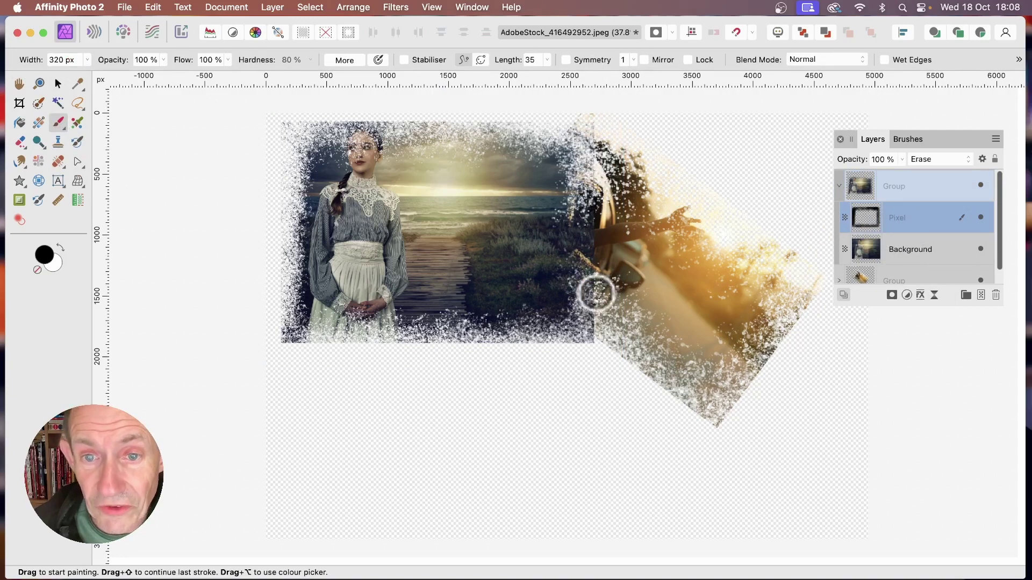
{"action": "mouse_move", "coordinate": [595, 293]}
{"action": "left_mouse_down"}
{"action": "mouse_move", "coordinate": [611, 129]}
{"action": "mouse_move", "coordinate": [606, 246]}
{"action": "mouse_move", "coordinate": [580, 281]}
{"action": "mouse_move", "coordinate": [589, 118]}
{"action": "mouse_move", "coordinate": [585, 278]}
{"action": "mouse_move", "coordinate": [585, 162]}
{"action": "mouse_move", "coordinate": [580, 263]}
{"action": "mouse_move", "coordinate": [610, 122]}
{"action": "mouse_move", "coordinate": [579, 318]}
{"action": "mouse_move", "coordinate": [601, 320]}
{"action": "mouse_move", "coordinate": [486, 349]}
{"action": "mouse_move", "coordinate": [343, 345]}
{"action": "mouse_move", "coordinate": [321, 355]}
{"action": "mouse_move", "coordinate": [223, 336]}
{"action": "mouse_move", "coordinate": [271, 329]}
{"action": "mouse_move", "coordinate": [277, 163]}
{"action": "left_mouse_up"}
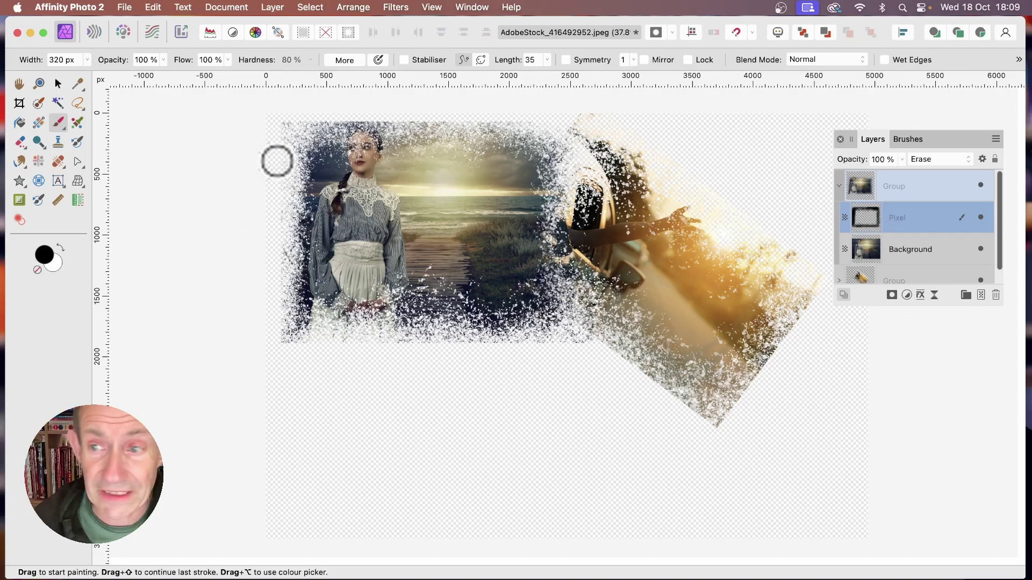
Blur the erase layer with a 16.8 px Gaussian Blur, then scatter particles along the woman's left edge.
{"action": "left_click", "coordinate": [400, 8]}
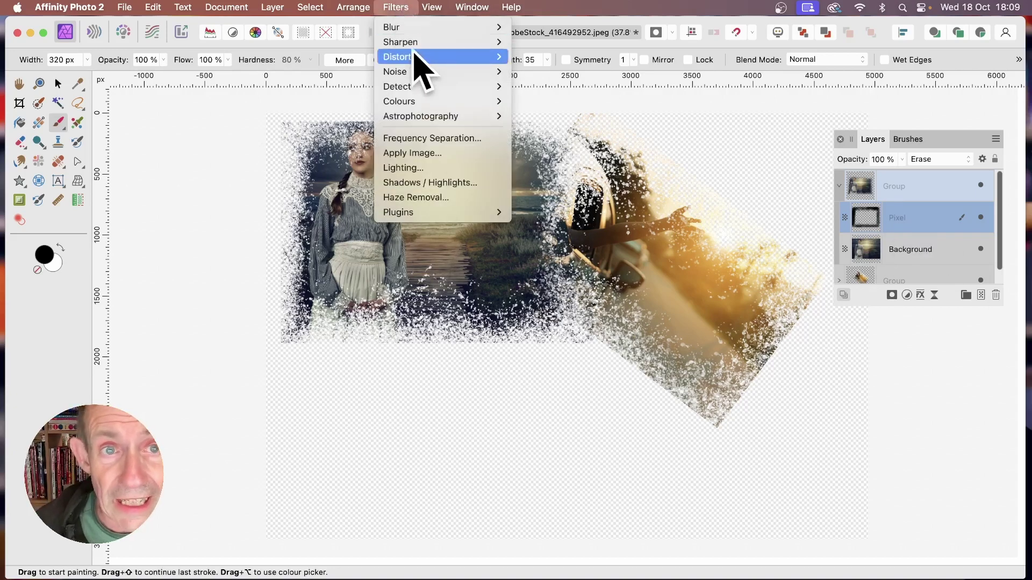
{"action": "mouse_move", "coordinate": [419, 30]}
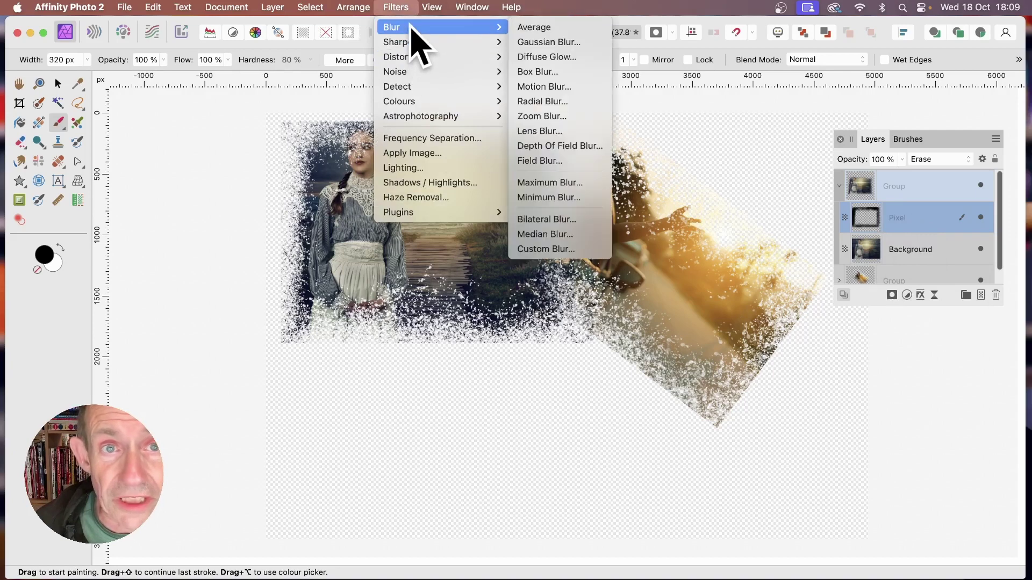
{"action": "left_click", "coordinate": [554, 46]}
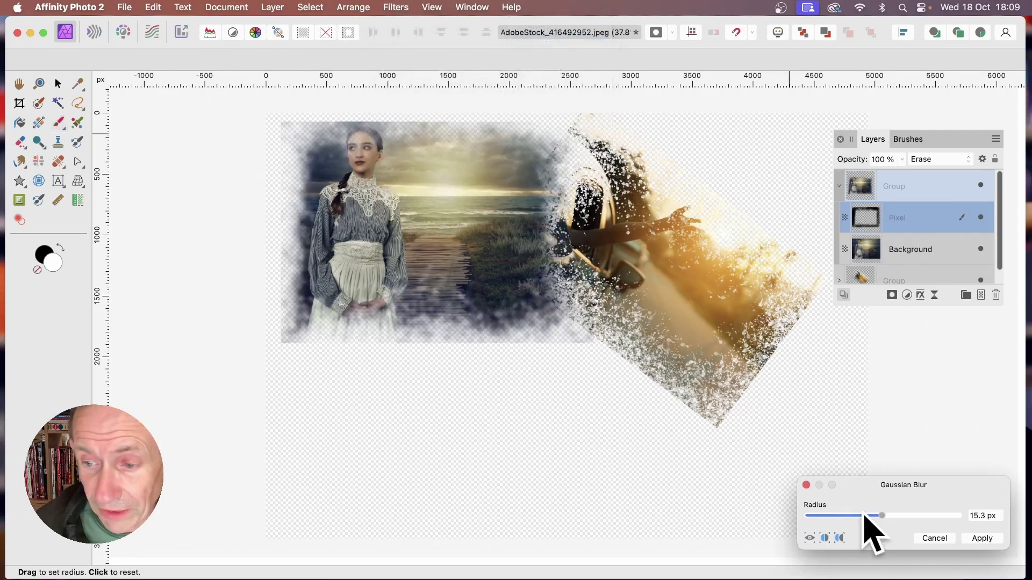
{"action": "left_click_drag", "start_coordinate": [864, 517], "coordinate": [886, 517]}
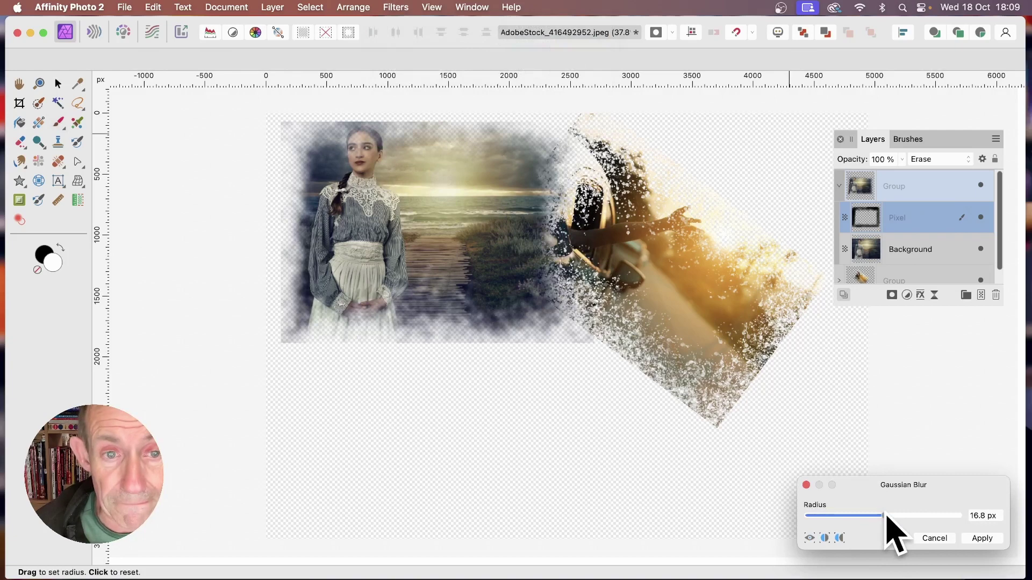
{"action": "left_click", "coordinate": [997, 539]}
{"action": "key", "text": "b"}
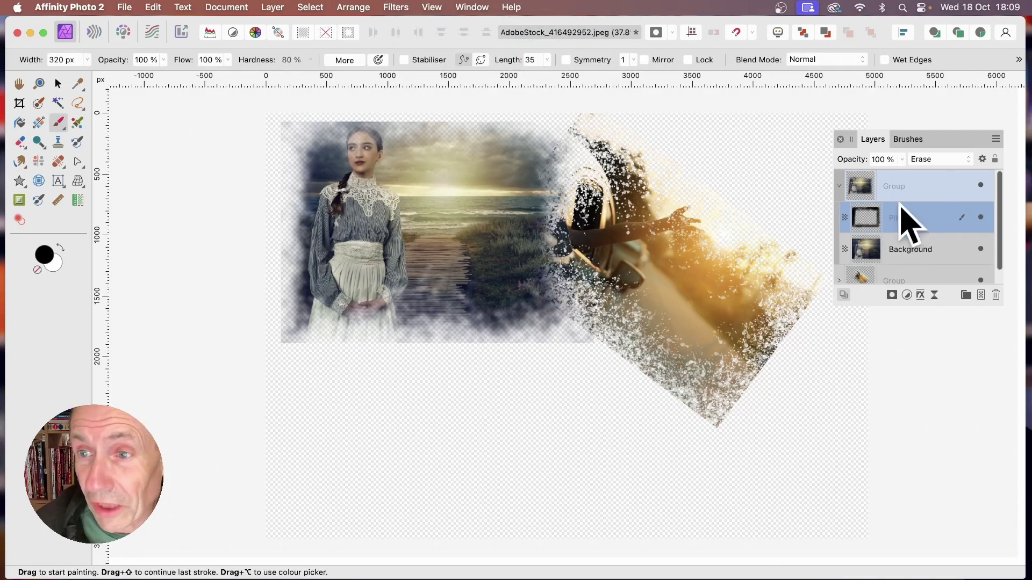
{"action": "mouse_move", "coordinate": [348, 146]}
{"action": "left_mouse_down"}
{"action": "mouse_move", "coordinate": [300, 253]}
{"action": "mouse_move", "coordinate": [275, 128]}
{"action": "mouse_move", "coordinate": [303, 343]}
{"action": "mouse_move", "coordinate": [285, 252]}
{"action": "mouse_move", "coordinate": [262, 316]}
{"action": "mouse_move", "coordinate": [513, 351]}
{"action": "mouse_move", "coordinate": [451, 354]}
{"action": "mouse_move", "coordinate": [684, 351]}
{"action": "mouse_move", "coordinate": [607, 127]}
{"action": "mouse_move", "coordinate": [586, 138]}
{"action": "mouse_move", "coordinate": [539, 129]}
{"action": "mouse_move", "coordinate": [383, 135]}
{"action": "mouse_move", "coordinate": [586, 126]}
{"action": "mouse_move", "coordinate": [363, 102]}
{"action": "mouse_move", "coordinate": [352, 114]}
{"action": "mouse_move", "coordinate": [356, 104]}
{"action": "mouse_move", "coordinate": [292, 108]}
{"action": "mouse_move", "coordinate": [560, 121]}
{"action": "mouse_move", "coordinate": [524, 127]}
{"action": "mouse_move", "coordinate": [552, 111]}
{"action": "mouse_move", "coordinate": [486, 101]}
{"action": "mouse_move", "coordinate": [624, 104]}
{"action": "left_mouse_up"}
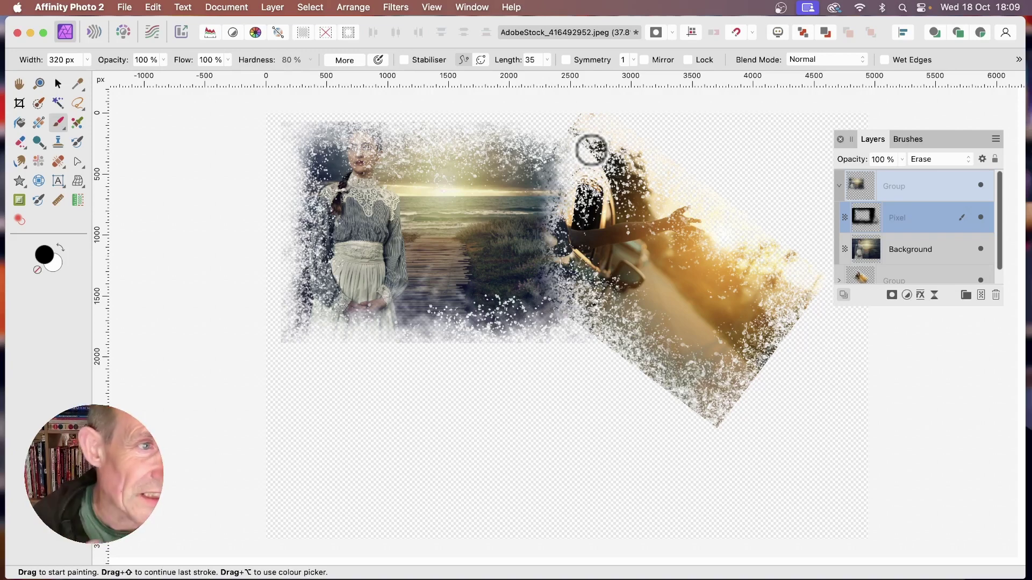
Pick the erase brush and choose the 128 Sprays and Splatters brush at 2% flow.
{"action": "left_click", "coordinate": [22, 146]}
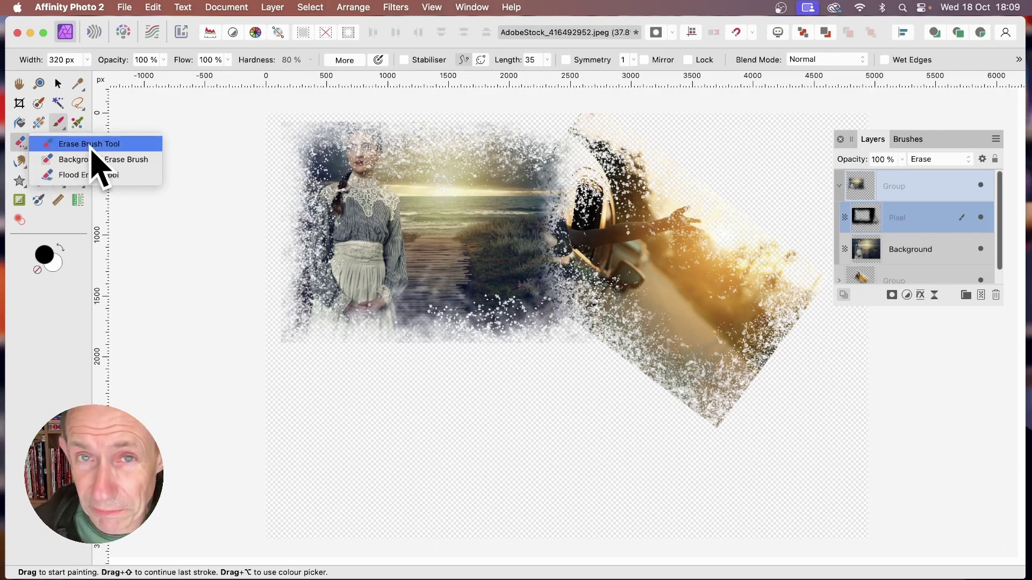
{"action": "left_click", "coordinate": [91, 150]}
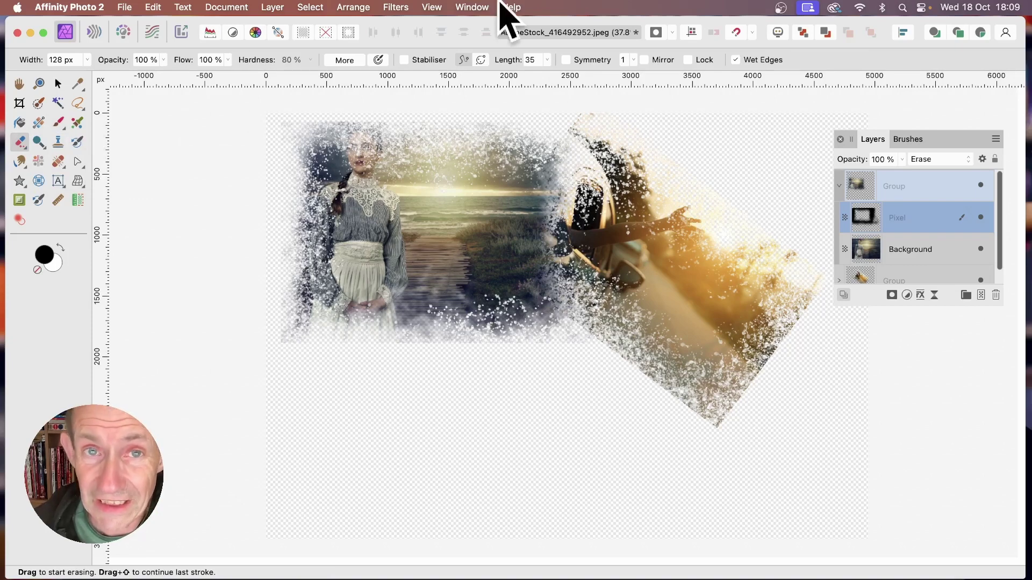
{"action": "left_click", "coordinate": [478, 7]}
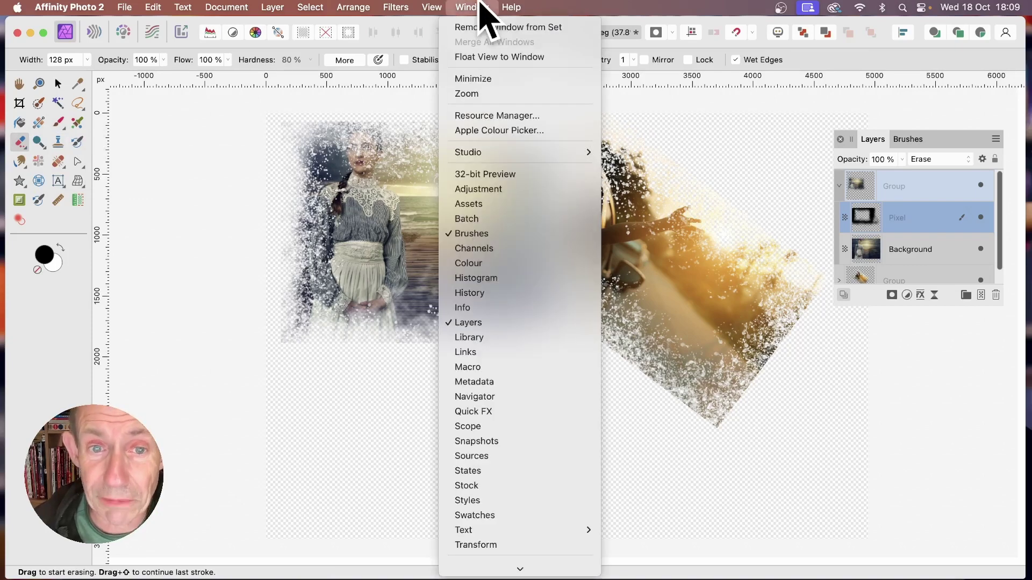
{"action": "left_click", "coordinate": [505, 239]}
{"action": "left_click", "coordinate": [911, 141]}
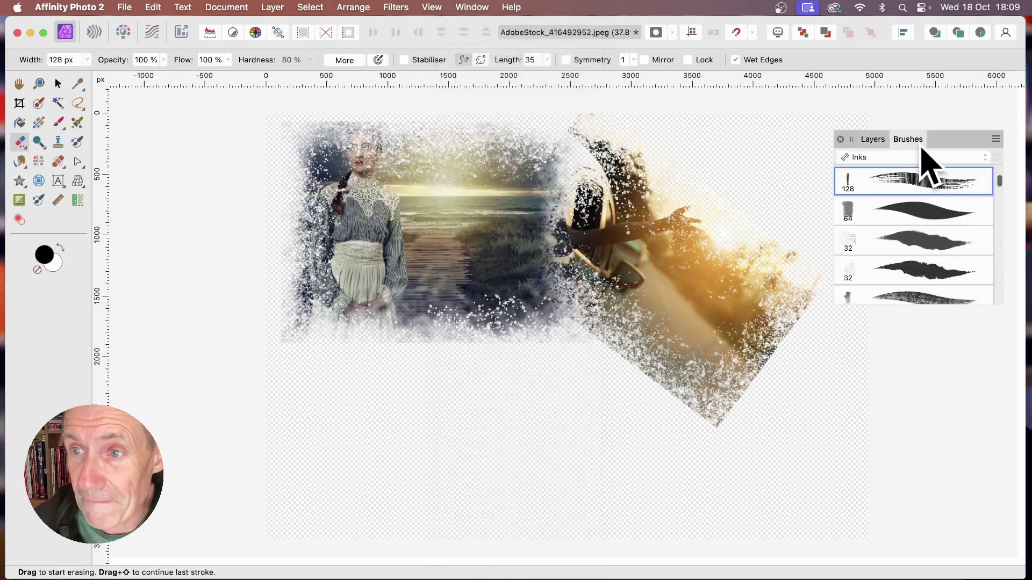
{"action": "left_click", "coordinate": [874, 157]}
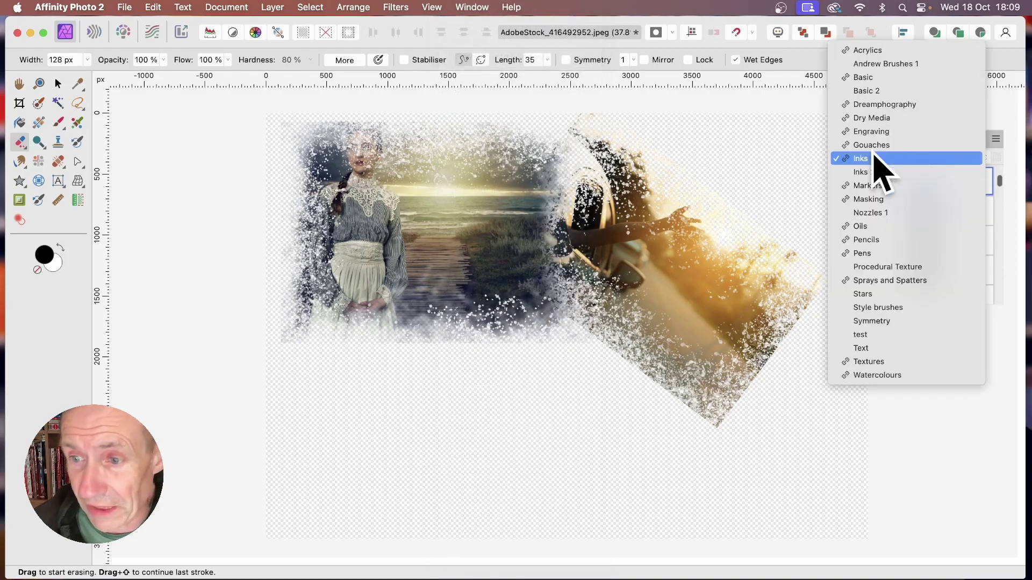
{"action": "left_click", "coordinate": [905, 281]}
{"action": "scroll", "coordinate": [881, 242], "scroll_direction": "down", "scroll_amount": 5}
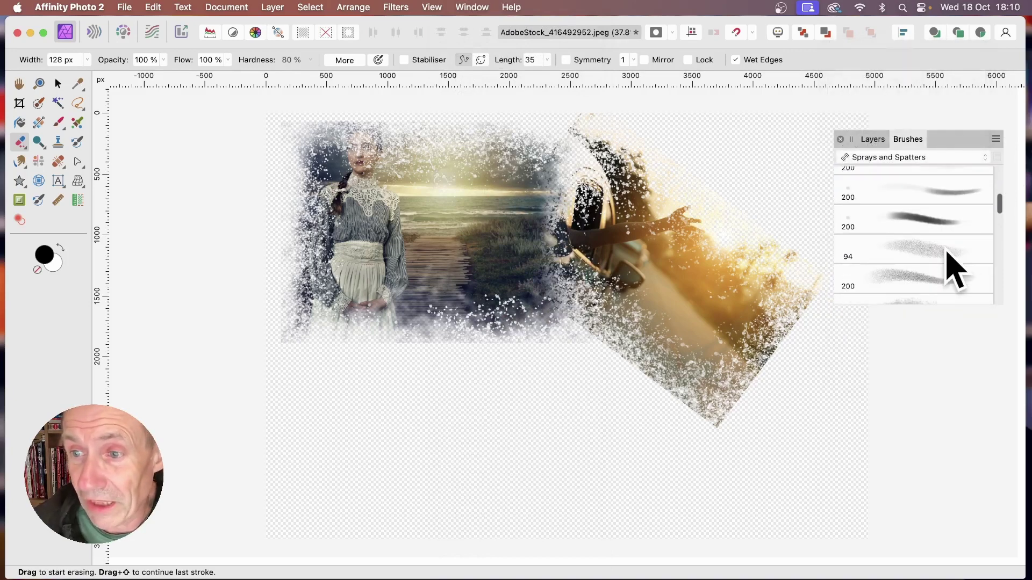
{"action": "scroll", "coordinate": [954, 271], "scroll_direction": "up", "scroll_amount": 1}
{"action": "scroll", "coordinate": [944, 249], "scroll_direction": "down", "scroll_amount": 3}
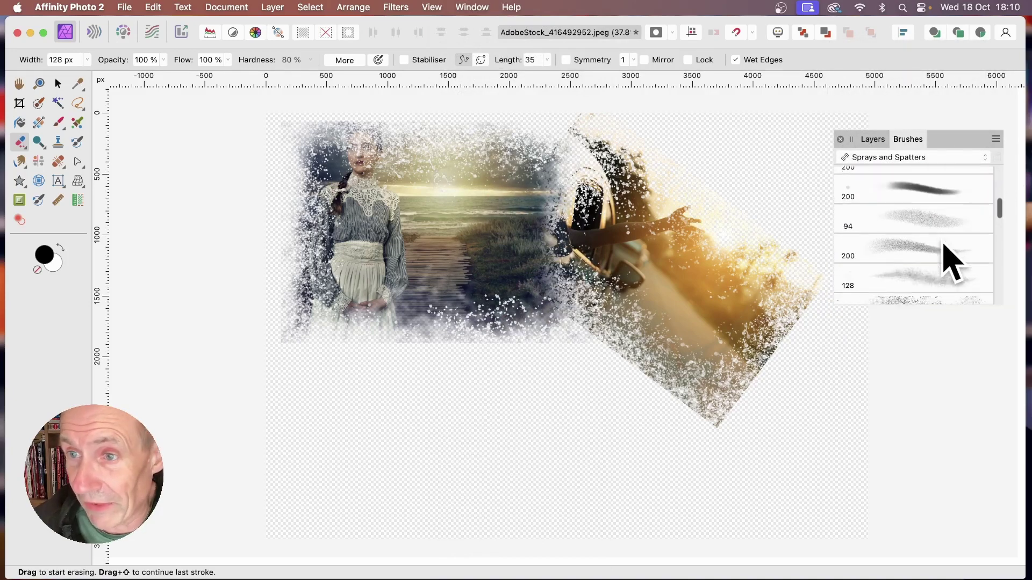
{"action": "left_click", "coordinate": [944, 248]}
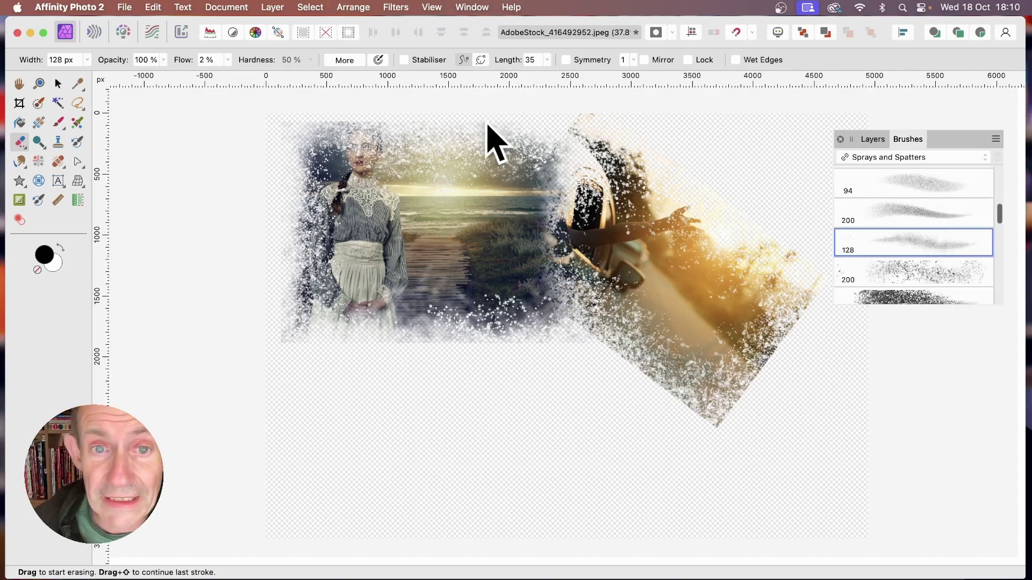
Spray a faint band along the beach photo's top and right edges.
{"action": "left_click_drag", "start_coordinate": [454, 122], "coordinate": [584, 123]}
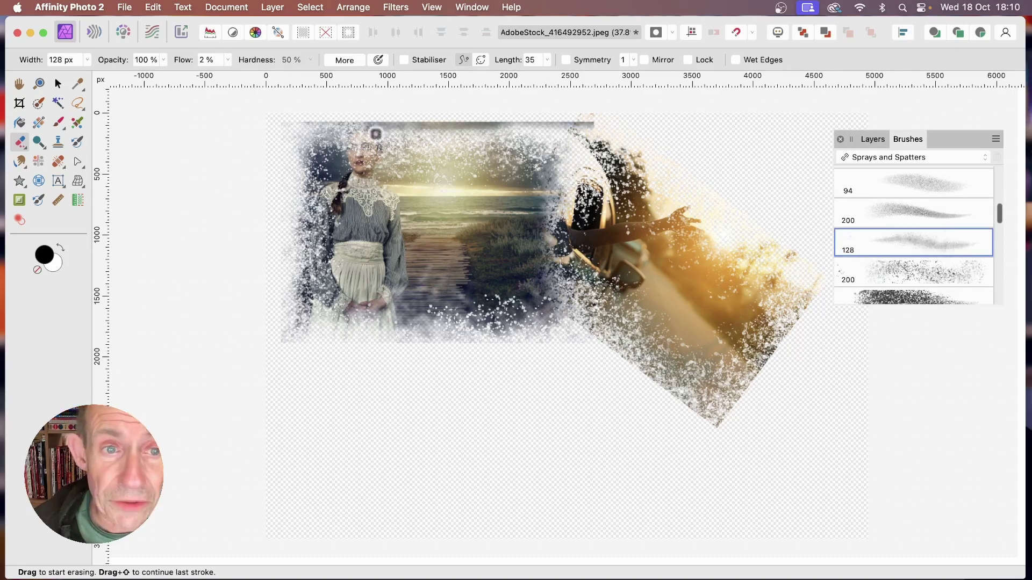
{"action": "mouse_move", "coordinate": [375, 134]}
{"action": "left_mouse_down"}
{"action": "mouse_move", "coordinate": [674, 127]}
{"action": "mouse_move", "coordinate": [660, 144]}
{"action": "mouse_move", "coordinate": [424, 122]}
{"action": "mouse_move", "coordinate": [606, 130]}
{"action": "mouse_move", "coordinate": [567, 260]}
{"action": "mouse_move", "coordinate": [609, 108]}
{"action": "mouse_move", "coordinate": [584, 287]}
{"action": "mouse_move", "coordinate": [607, 115]}
{"action": "mouse_move", "coordinate": [612, 307]}
{"action": "mouse_move", "coordinate": [575, 344]}
{"action": "mouse_move", "coordinate": [606, 313]}
{"action": "mouse_move", "coordinate": [574, 336]}
{"action": "mouse_move", "coordinate": [267, 368]}
{"action": "mouse_move", "coordinate": [346, 347]}
{"action": "mouse_move", "coordinate": [241, 333]}
{"action": "mouse_move", "coordinate": [542, 317]}
{"action": "mouse_move", "coordinate": [552, 331]}
{"action": "mouse_move", "coordinate": [346, 362]}
{"action": "mouse_move", "coordinate": [270, 329]}
{"action": "mouse_move", "coordinate": [300, 235]}
{"action": "mouse_move", "coordinate": [286, 138]}
{"action": "mouse_move", "coordinate": [301, 401]}
{"action": "mouse_move", "coordinate": [296, 137]}
{"action": "mouse_move", "coordinate": [286, 340]}
{"action": "mouse_move", "coordinate": [300, 140]}
{"action": "mouse_move", "coordinate": [282, 310]}
{"action": "mouse_move", "coordinate": [282, 171]}
{"action": "mouse_move", "coordinate": [277, 271]}
{"action": "mouse_move", "coordinate": [289, 125]}
{"action": "left_mouse_up"}
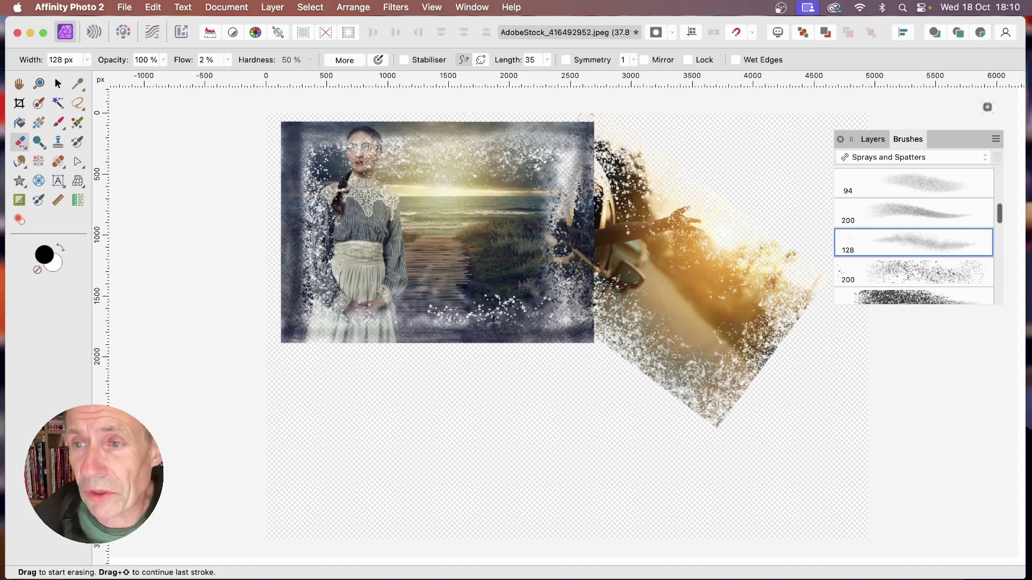
{"action": "left_click", "coordinate": [879, 141]}
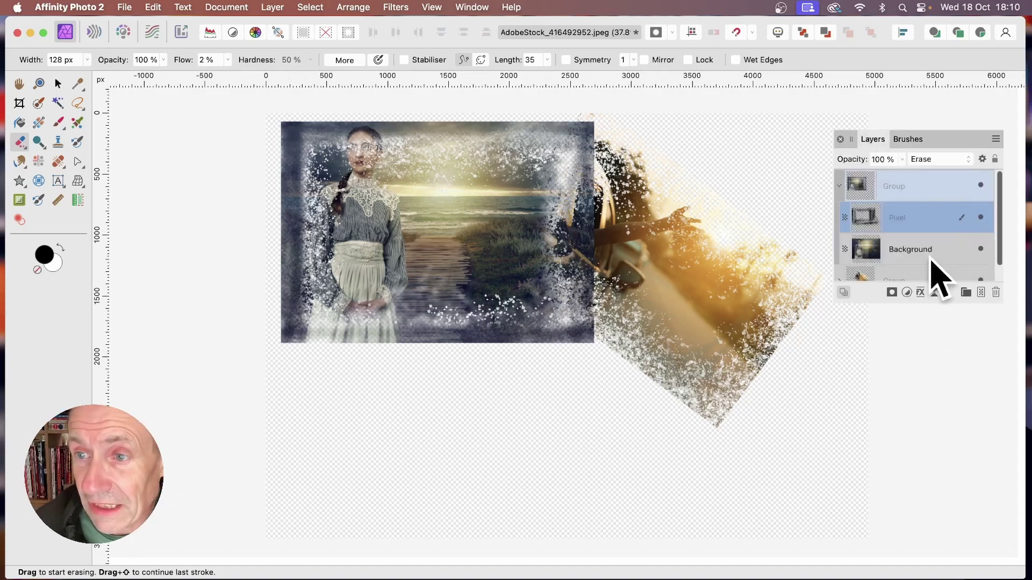
{"action": "left_click", "coordinate": [906, 186]}
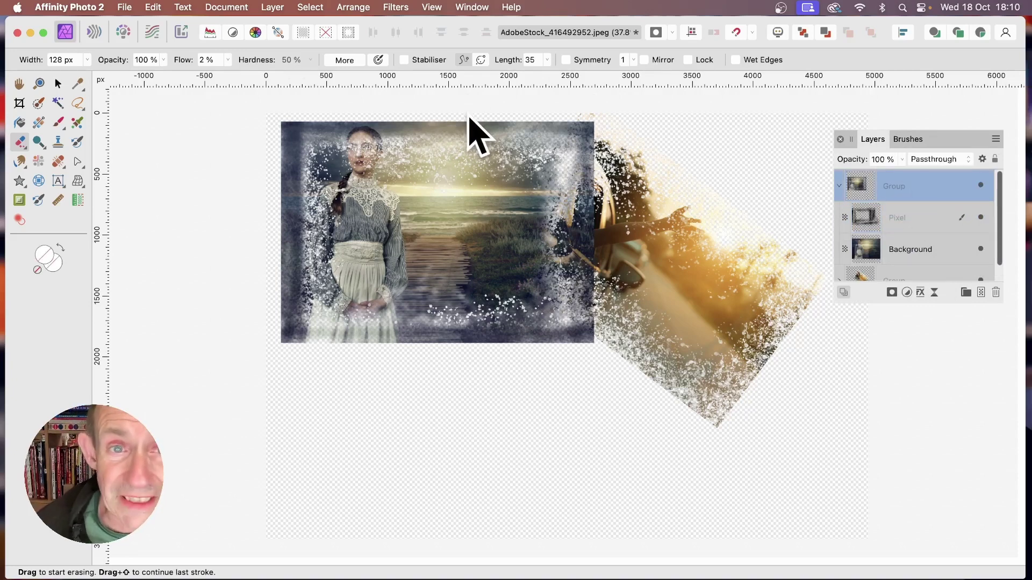
{"action": "left_click", "coordinate": [403, 5]}
{"action": "mouse_move", "coordinate": [406, 49]}
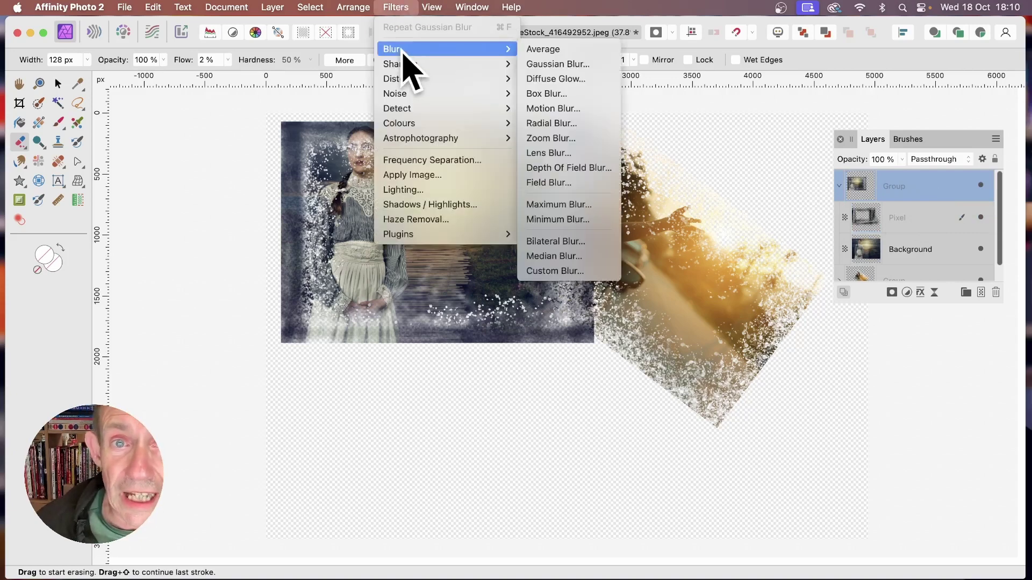
{"action": "left_click", "coordinate": [562, 70]}
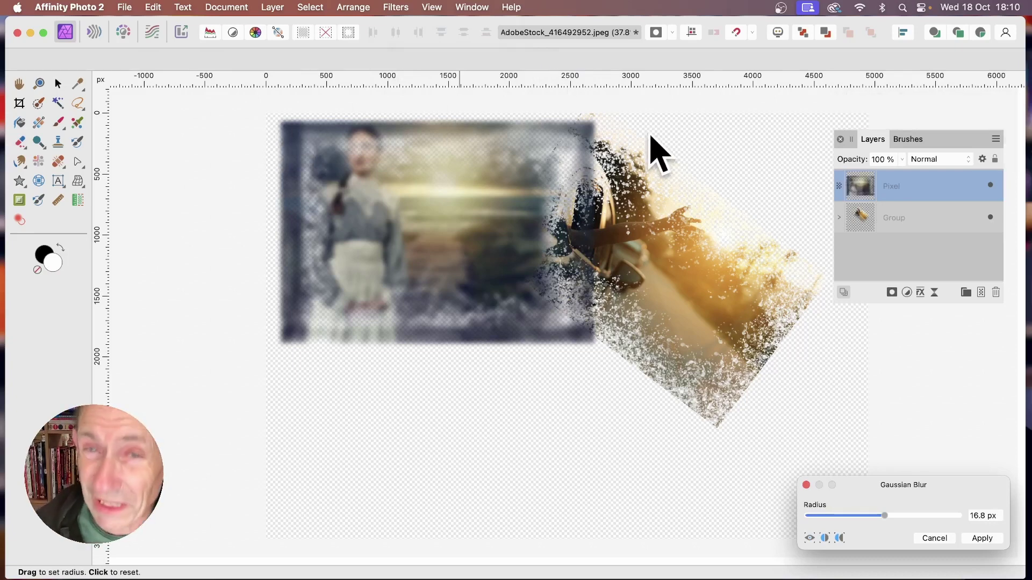
{"action": "left_click", "coordinate": [983, 538]}
{"action": "key", "text": "e"}
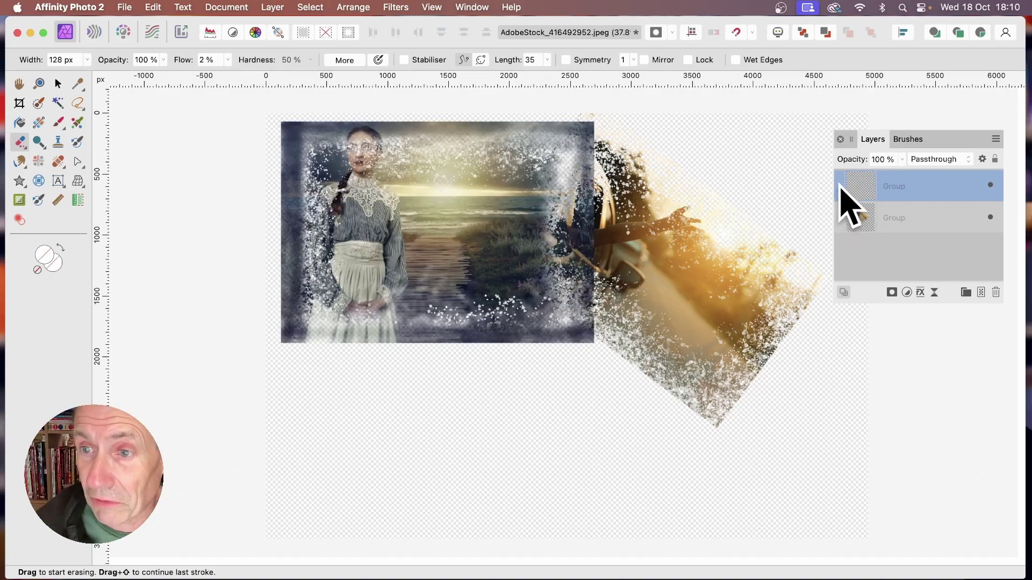
{"action": "left_click", "coordinate": [839, 186]}
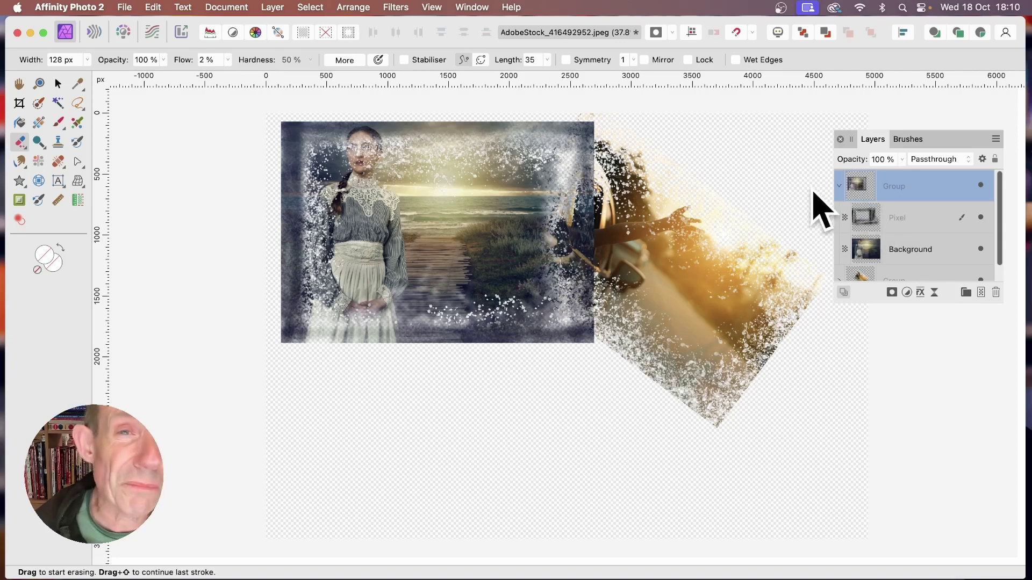
Try an 18.7 px live Gaussian Blur on the beach group, then undo it to restore crisp edges.
{"action": "left_click", "coordinate": [277, 8]}
{"action": "mouse_move", "coordinate": [307, 198]}
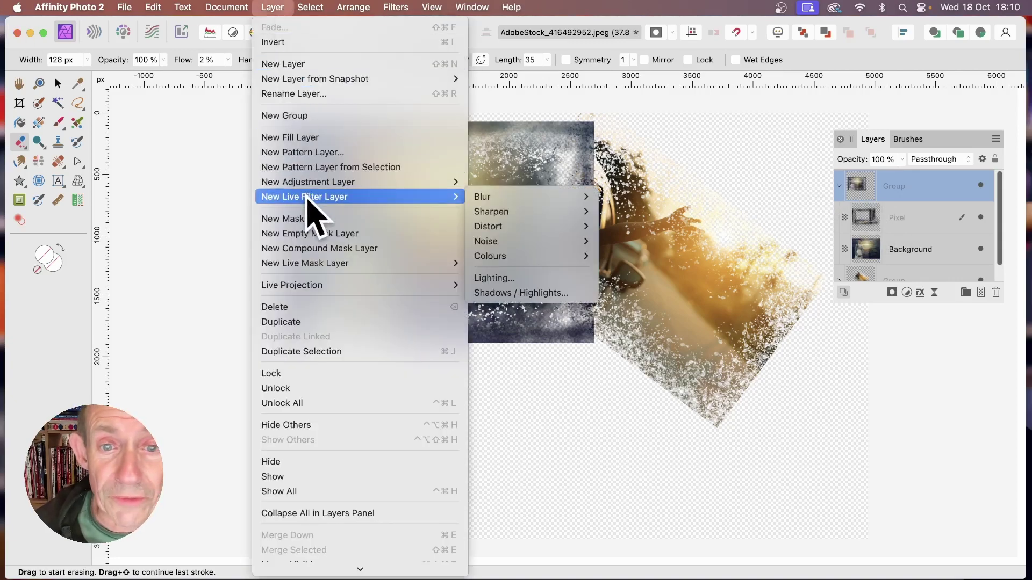
{"action": "mouse_move", "coordinate": [519, 199]}
{"action": "left_click", "coordinate": [641, 196]}
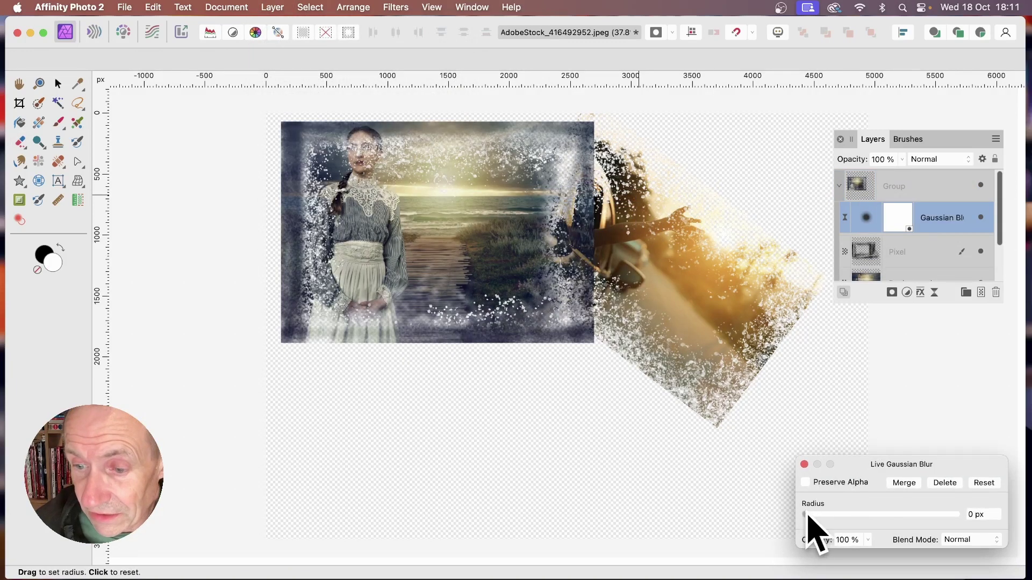
{"action": "left_click_drag", "start_coordinate": [807, 515], "coordinate": [889, 515]}
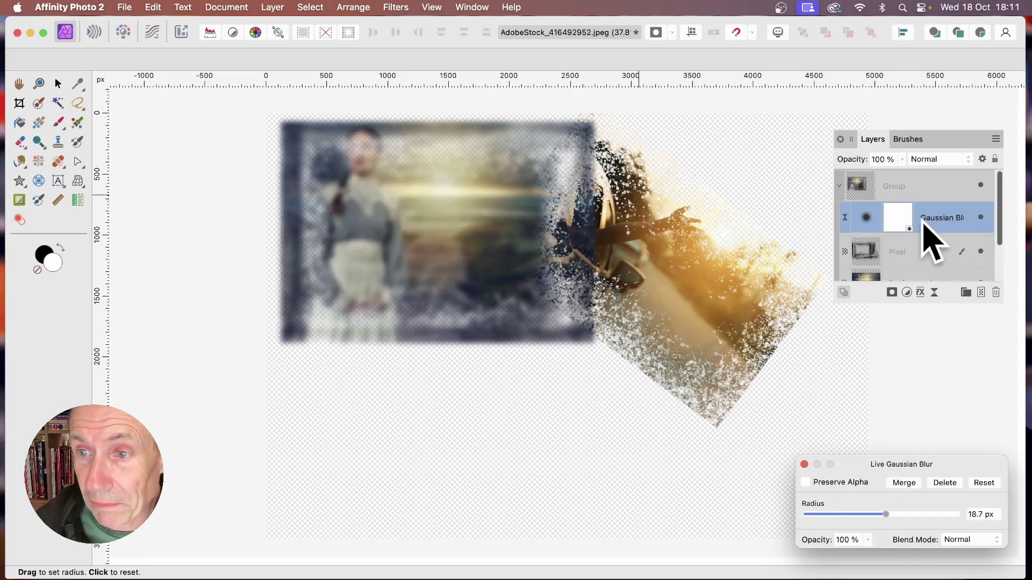
{"action": "left_click", "coordinate": [804, 464]}
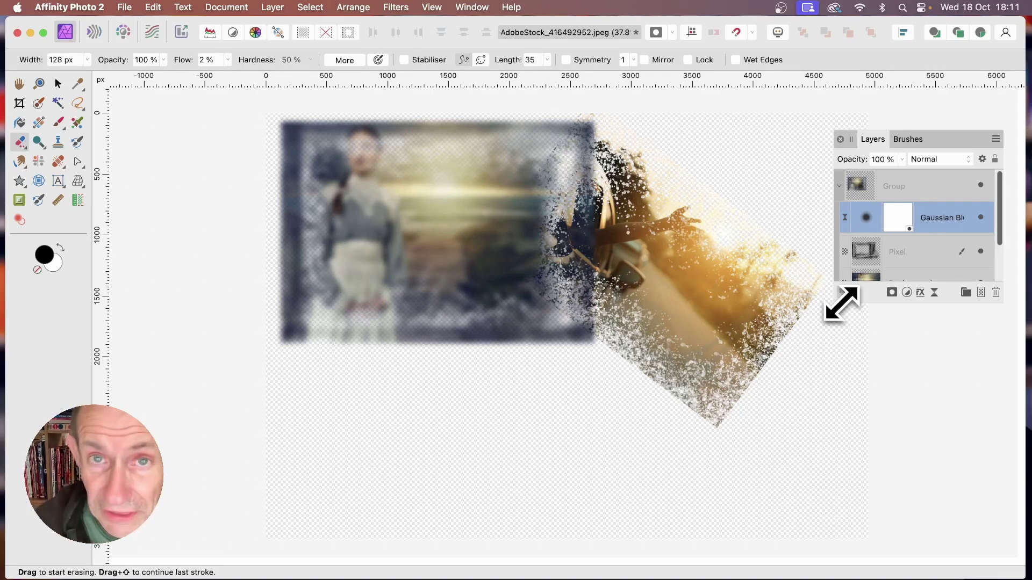
{"action": "key", "text": "super+z"}
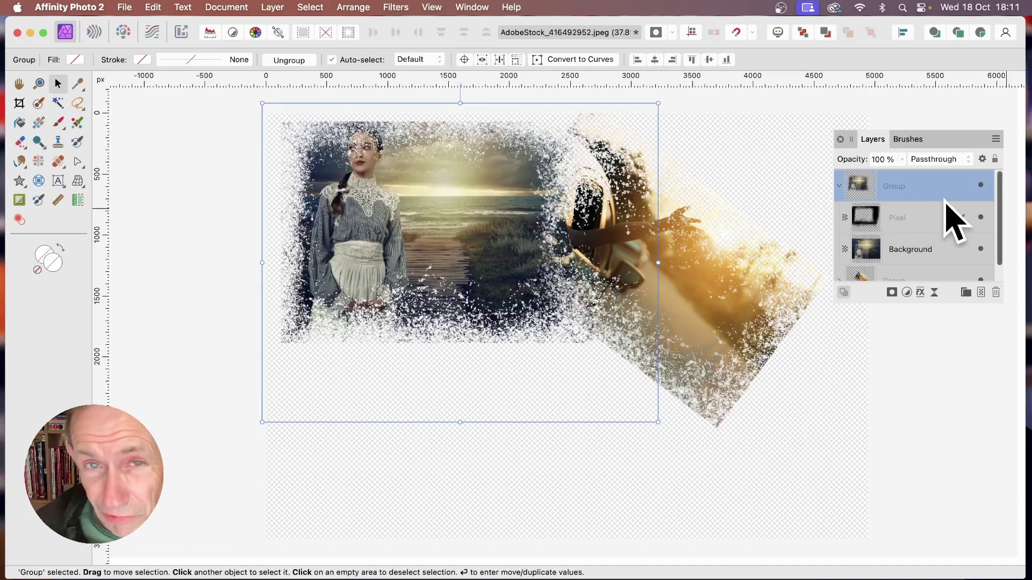
Add a 3D Bevel/Emboss layer effect with a 15.3 px radius to the beach group.
{"action": "left_click", "coordinate": [921, 293]}
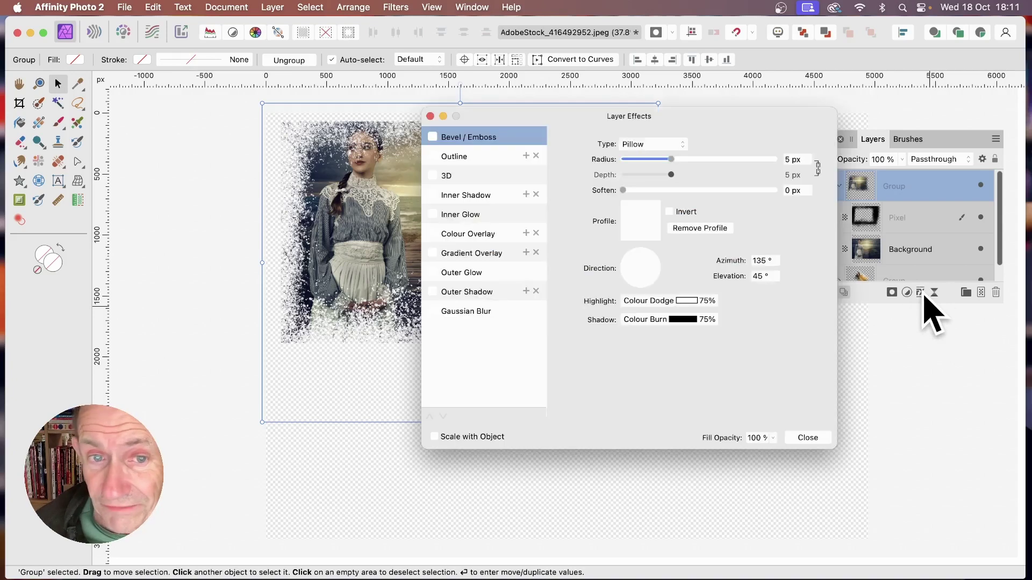
{"action": "left_click", "coordinate": [432, 176]}
{"action": "left_click_drag", "start_coordinate": [502, 115], "coordinate": [587, 114]}
{"action": "left_click_drag", "start_coordinate": [769, 160], "coordinate": [783, 158]}
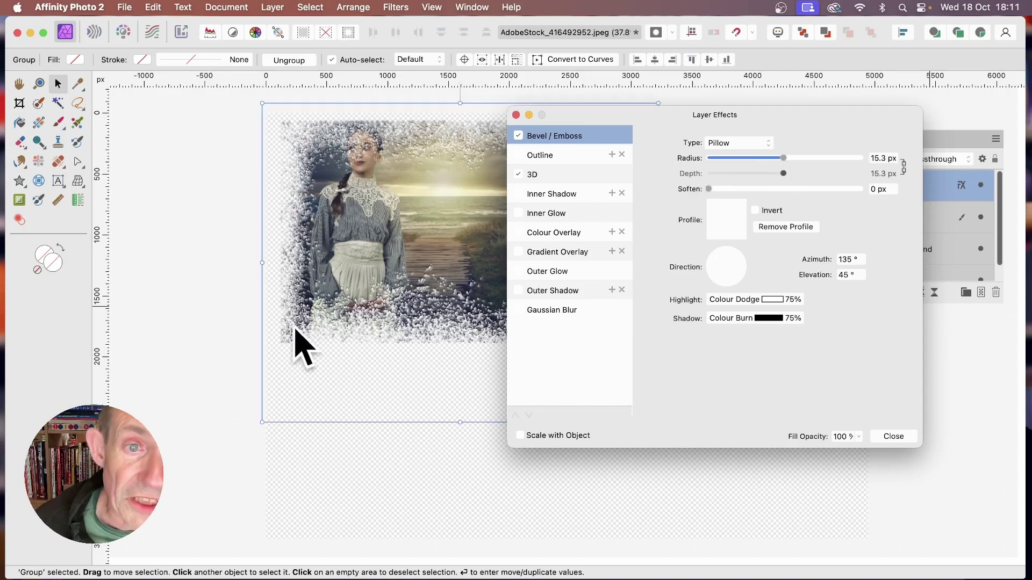
{"action": "left_click_drag", "start_coordinate": [577, 113], "coordinate": [697, 128]}
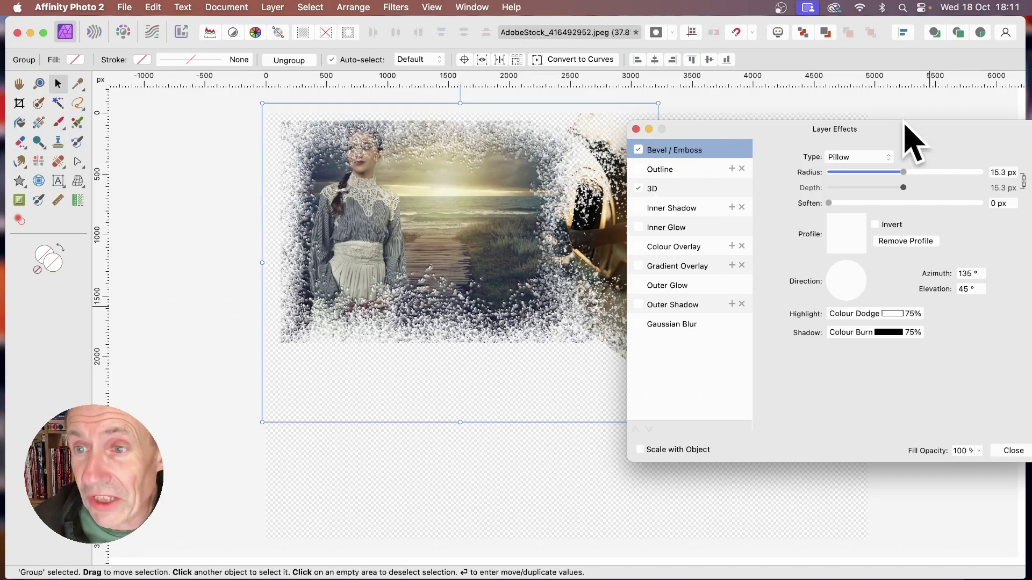
{"action": "left_click_drag", "start_coordinate": [908, 131], "coordinate": [544, 144]}
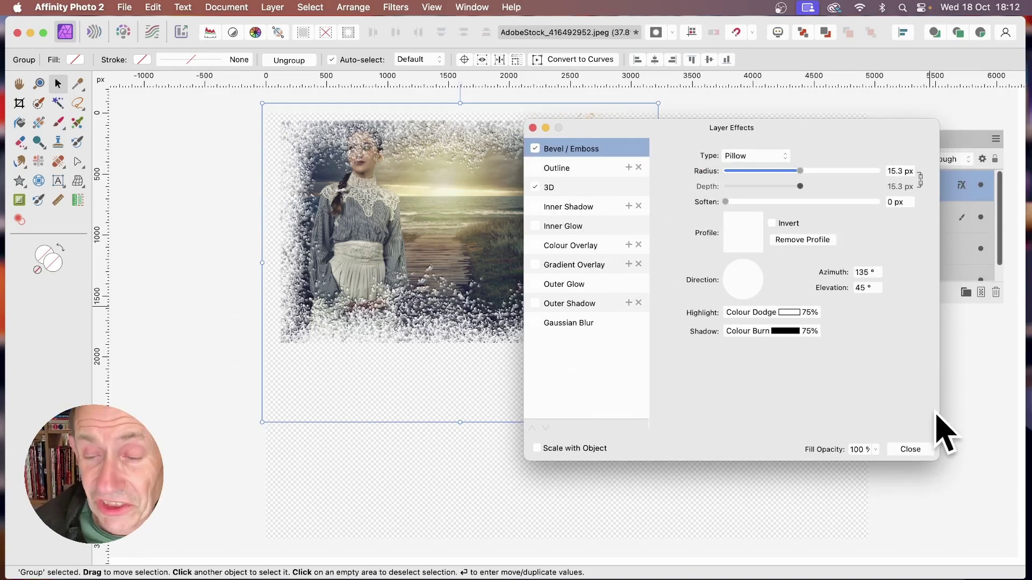
{"action": "left_click", "coordinate": [906, 450]}
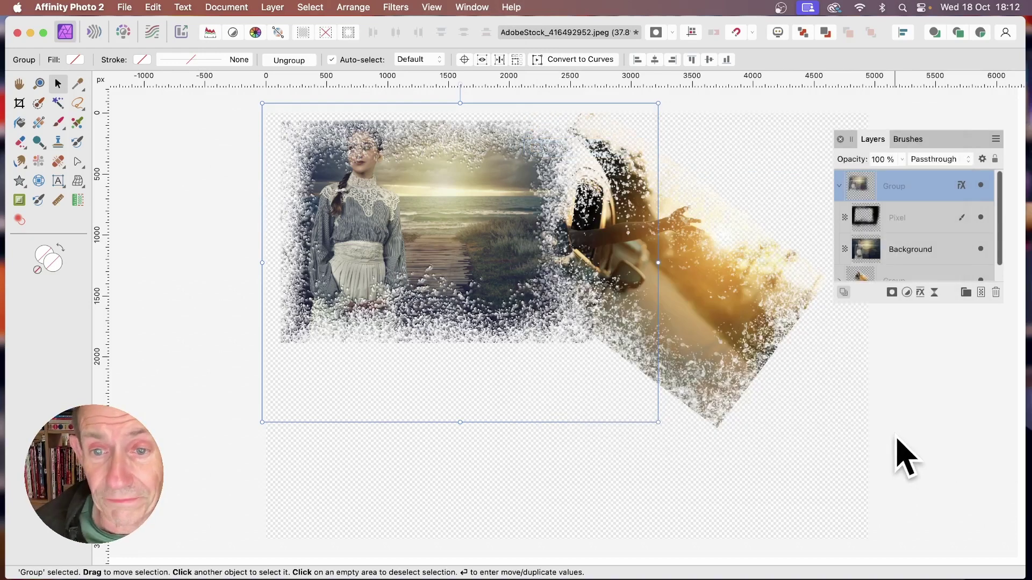
{"action": "left_click", "coordinate": [943, 219]}
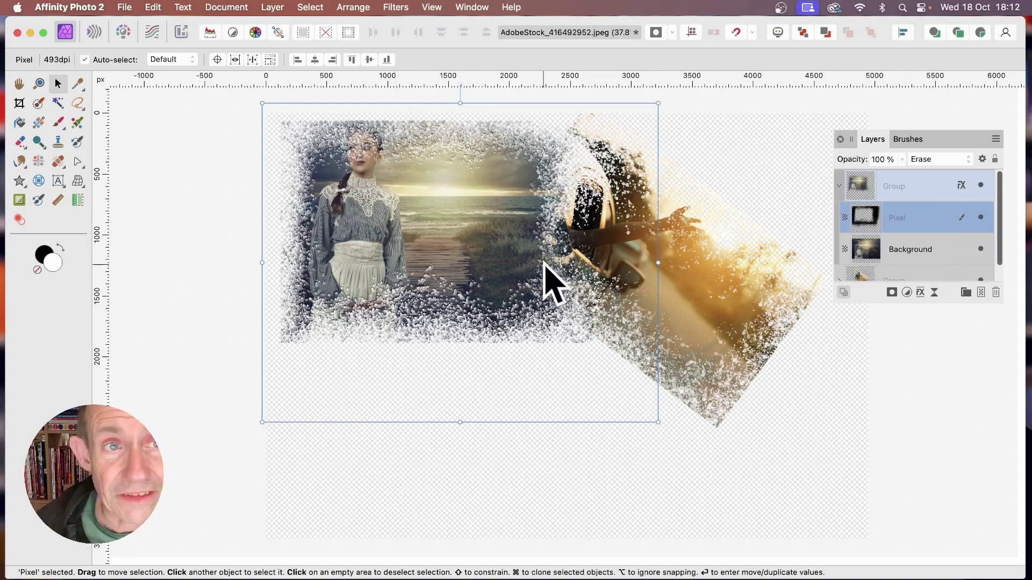
Duplicate the erase Pixel layer, then shrink, reposition and rotate the copy to -33.2°.
{"action": "left_click", "coordinate": [273, 8]}
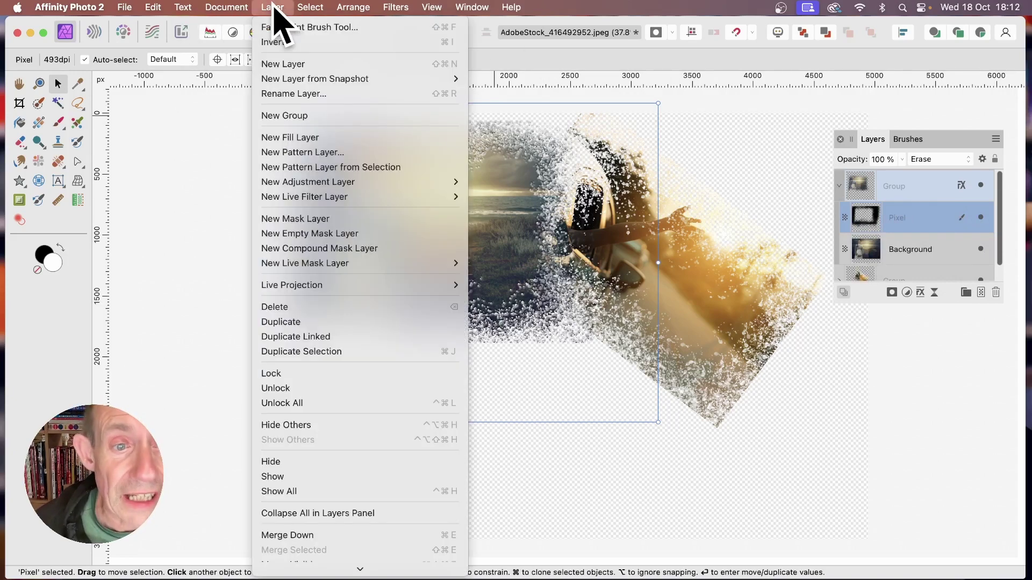
{"action": "left_click", "coordinate": [304, 321]}
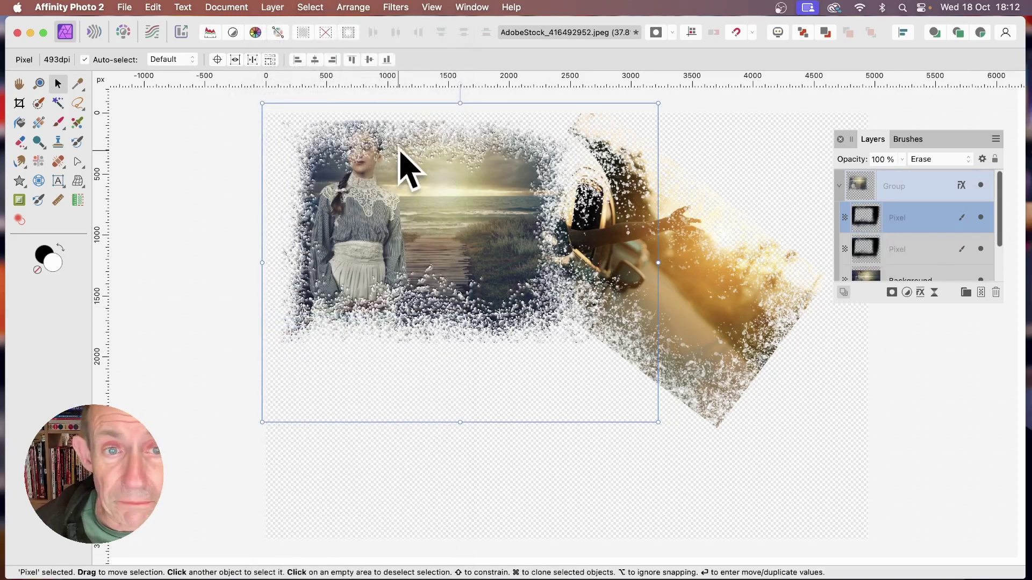
{"action": "left_click_drag", "start_coordinate": [410, 156], "coordinate": [469, 215]}
{"action": "left_click_drag", "start_coordinate": [324, 164], "coordinate": [394, 208]}
{"action": "left_click_drag", "start_coordinate": [472, 265], "coordinate": [369, 172]}
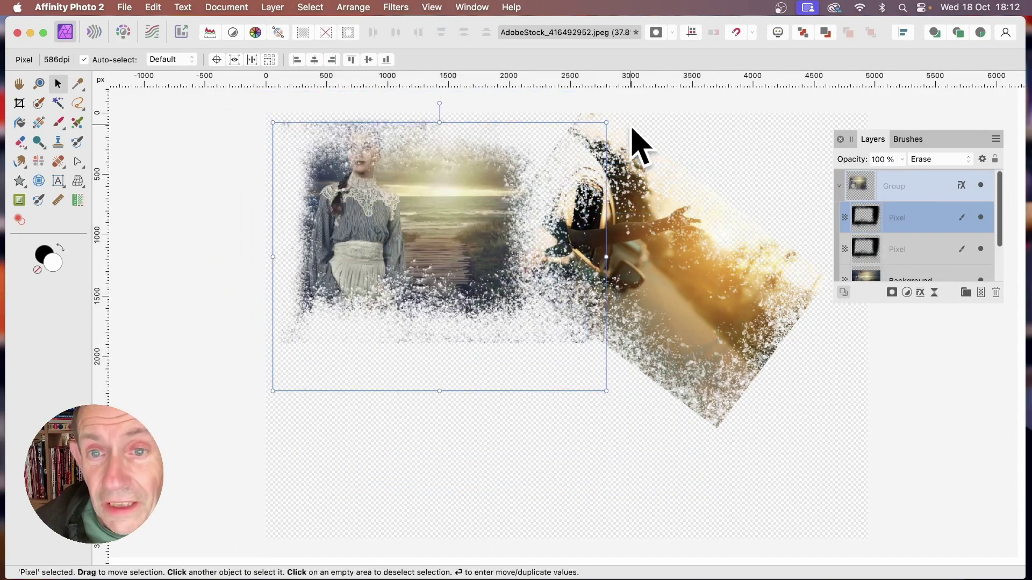
{"action": "left_click_drag", "start_coordinate": [614, 120], "coordinate": [669, 234]}
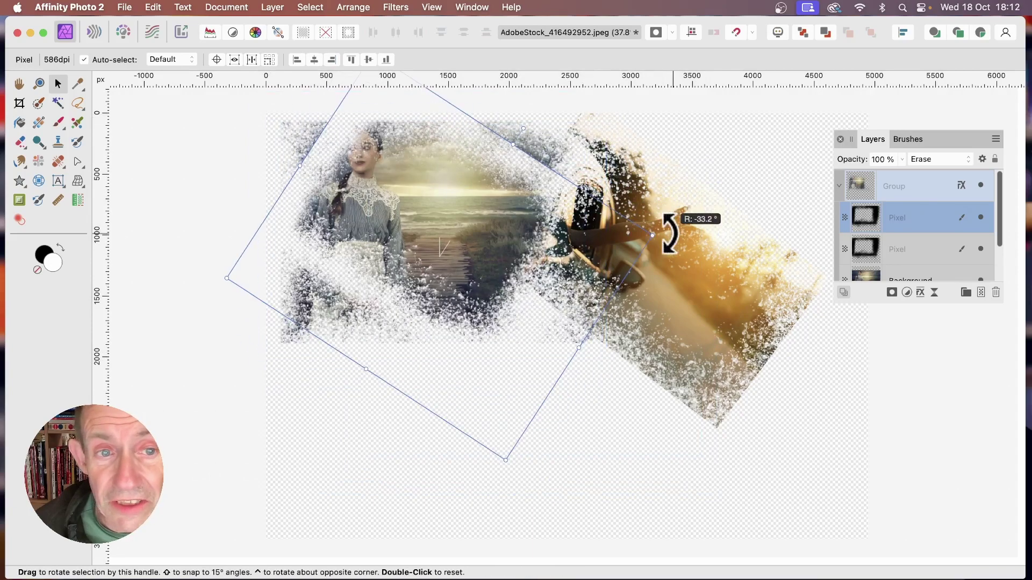
{"action": "left_click_drag", "start_coordinate": [448, 193], "coordinate": [413, 203]}
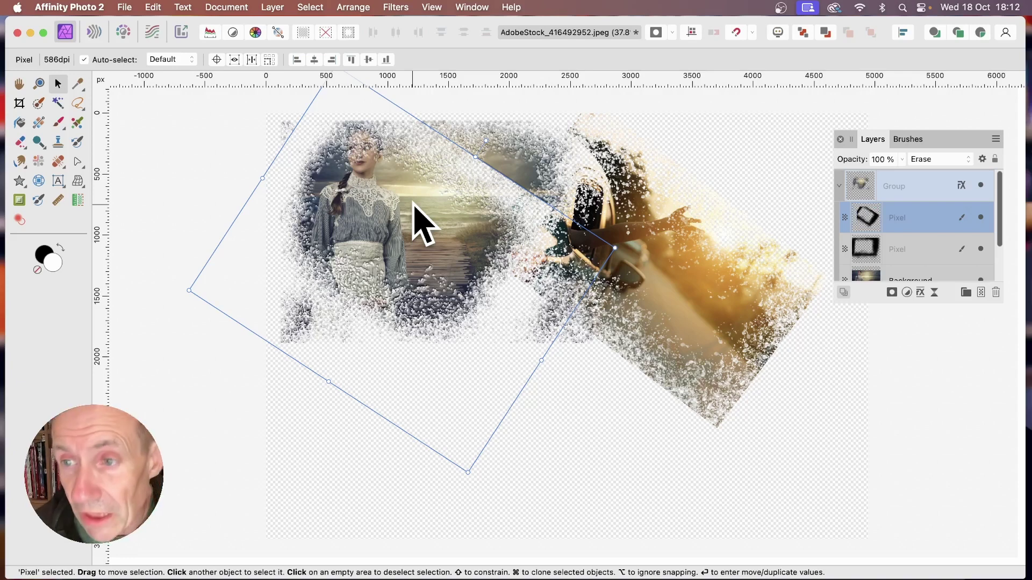
{"action": "scroll", "coordinate": [963, 188], "scroll_direction": "down", "scroll_amount": 3}
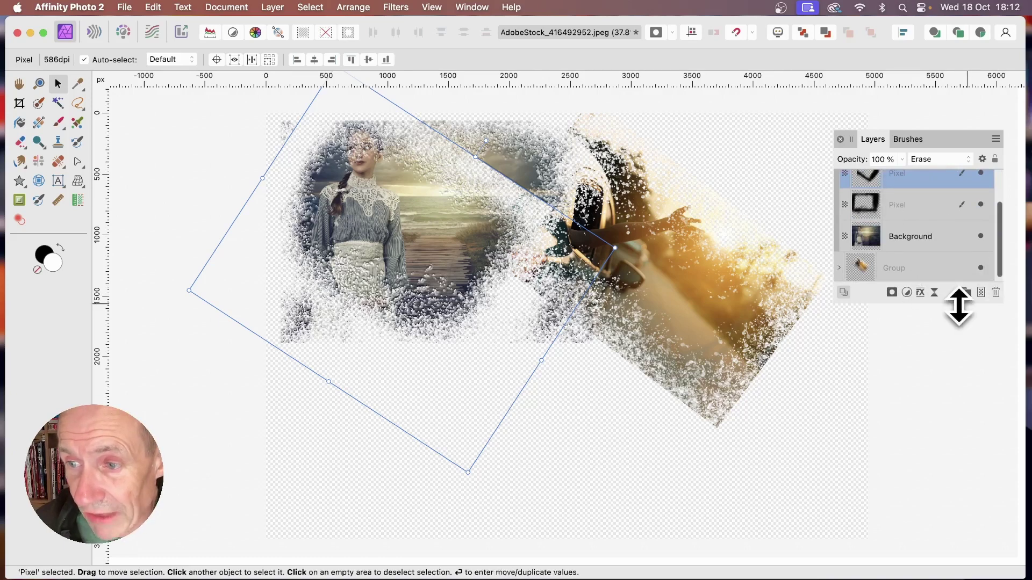
Move an erase Pixel layer into the car photo's group and reposition the car photo under its mask.
{"action": "left_click_drag", "start_coordinate": [959, 306], "coordinate": [952, 424]}
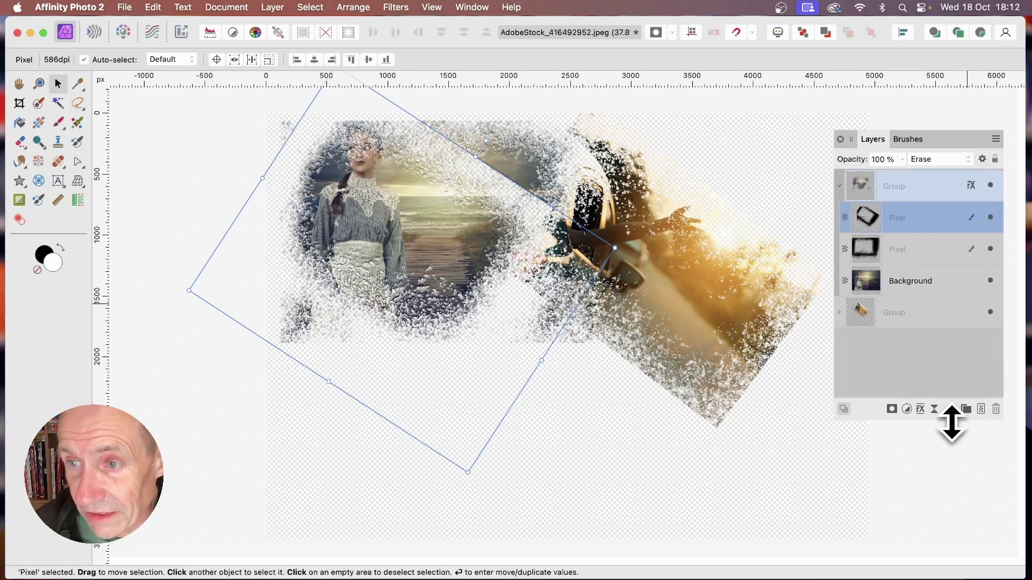
{"action": "left_click", "coordinate": [839, 312]}
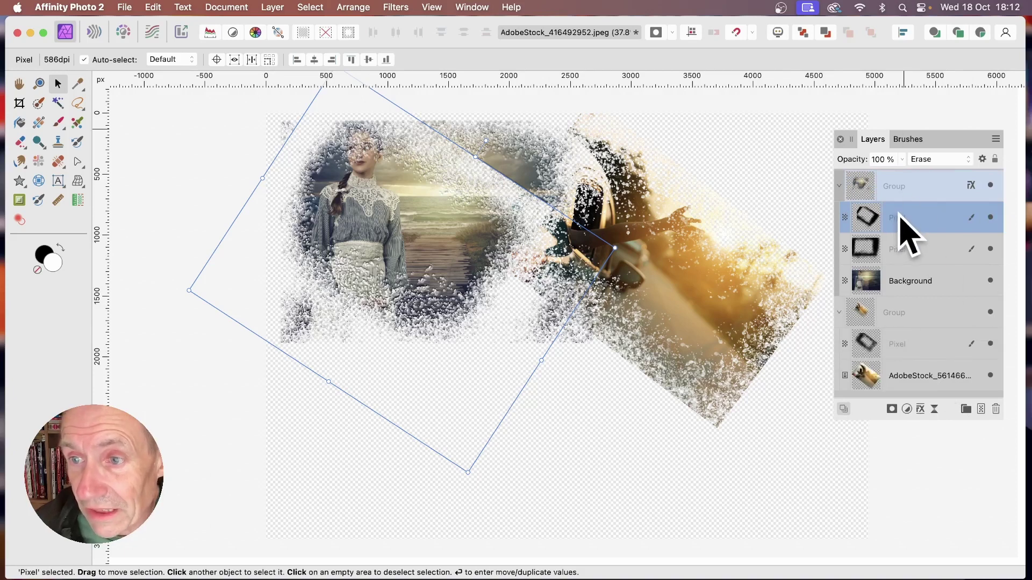
{"action": "left_click_drag", "start_coordinate": [900, 214], "coordinate": [893, 311]}
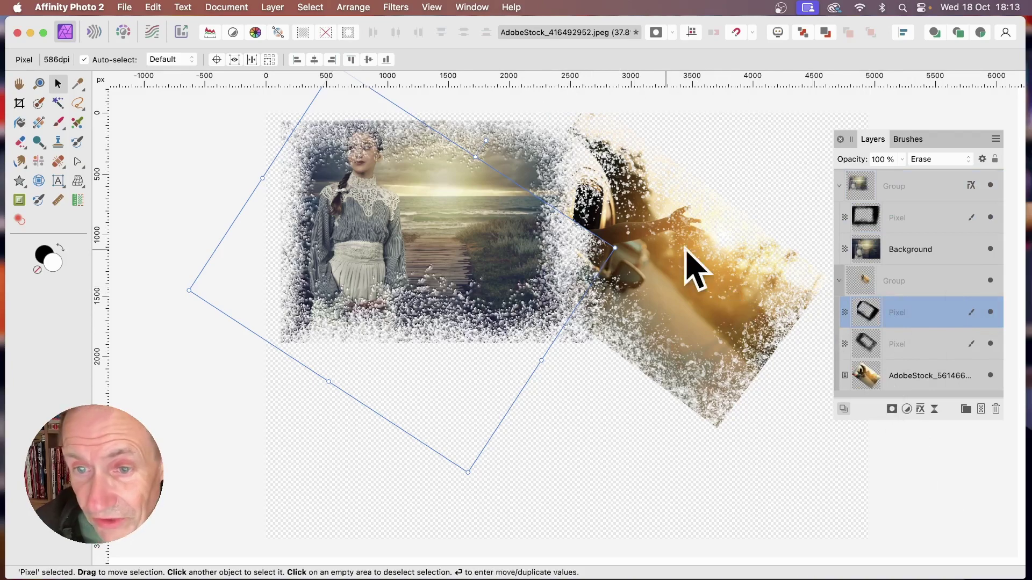
{"action": "left_click", "coordinate": [708, 251]}
{"action": "left_click_drag", "start_coordinate": [679, 241], "coordinate": [697, 270]}
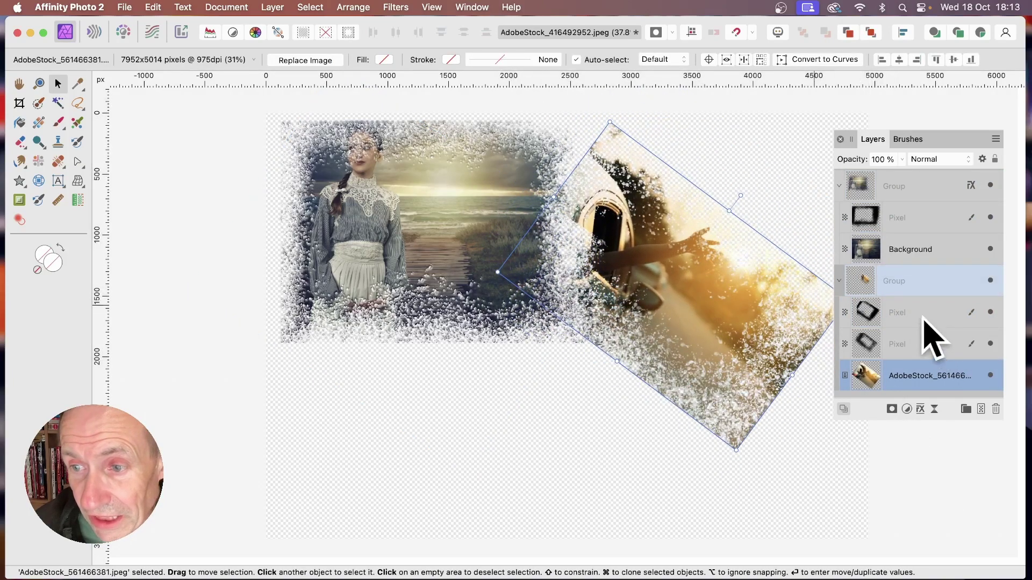
{"action": "left_click", "coordinate": [882, 316]}
{"action": "left_click_drag", "start_coordinate": [726, 311], "coordinate": [690, 311]}
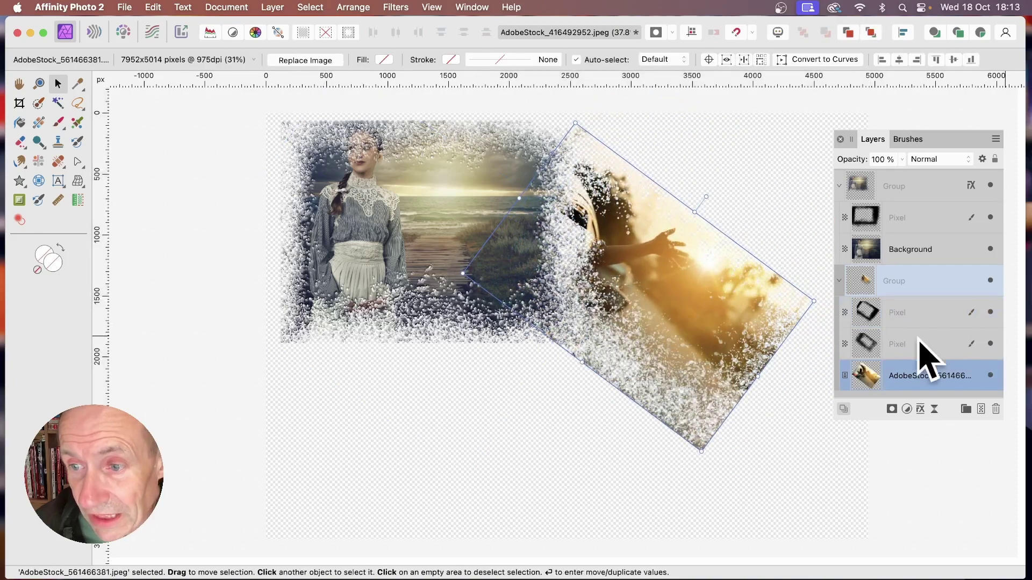
Shift both erase layers over the car and rotate the upper one to reorient the dispersion.
{"action": "left_click", "coordinate": [886, 344]}
{"action": "mouse_move", "coordinate": [767, 341]}
{"action": "left_mouse_down"}
{"action": "mouse_move", "coordinate": [767, 292]}
{"action": "mouse_move", "coordinate": [742, 352]}
{"action": "left_mouse_up"}
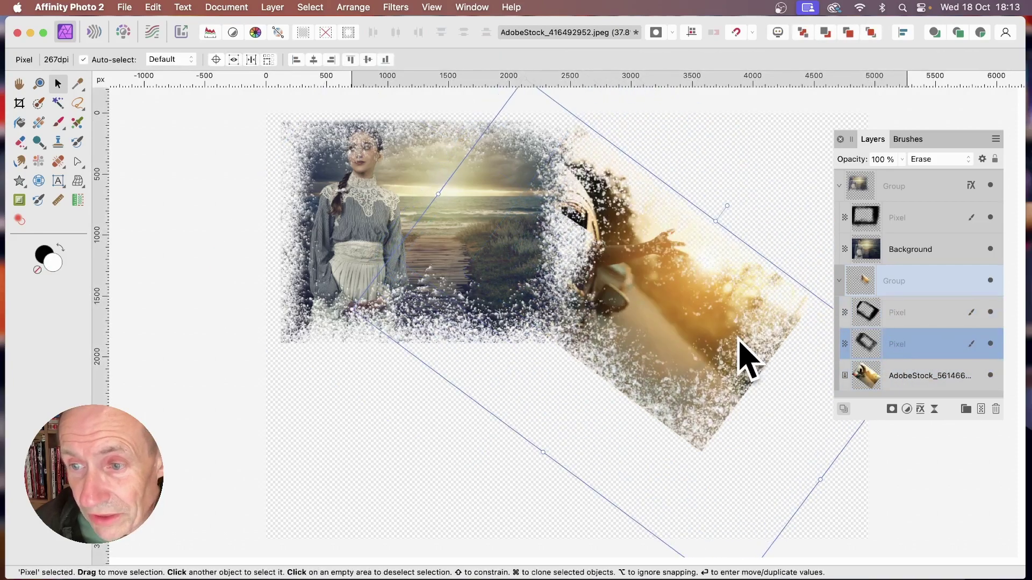
{"action": "left_click", "coordinate": [868, 316]}
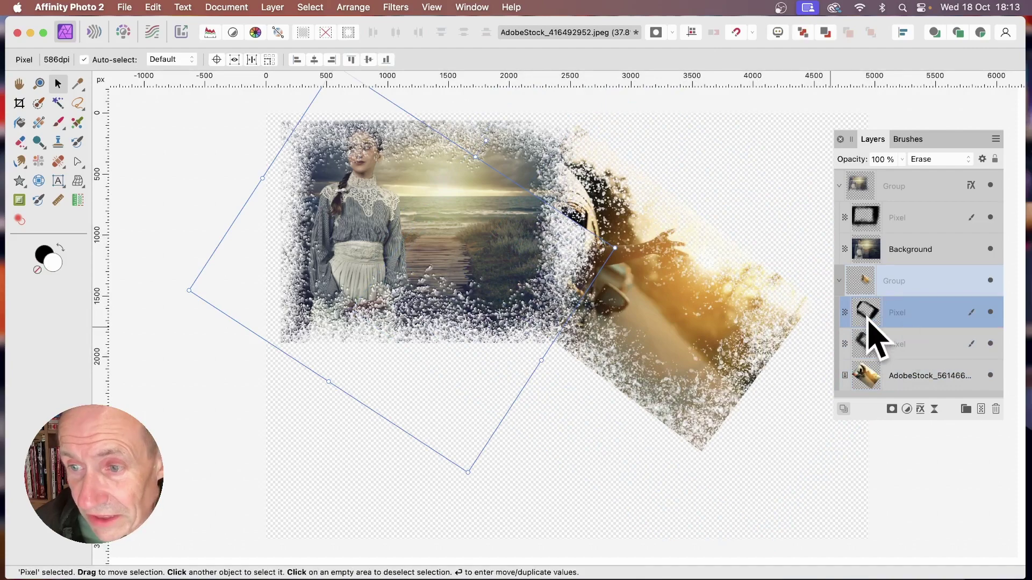
{"action": "left_click_drag", "start_coordinate": [553, 300], "coordinate": [742, 322]}
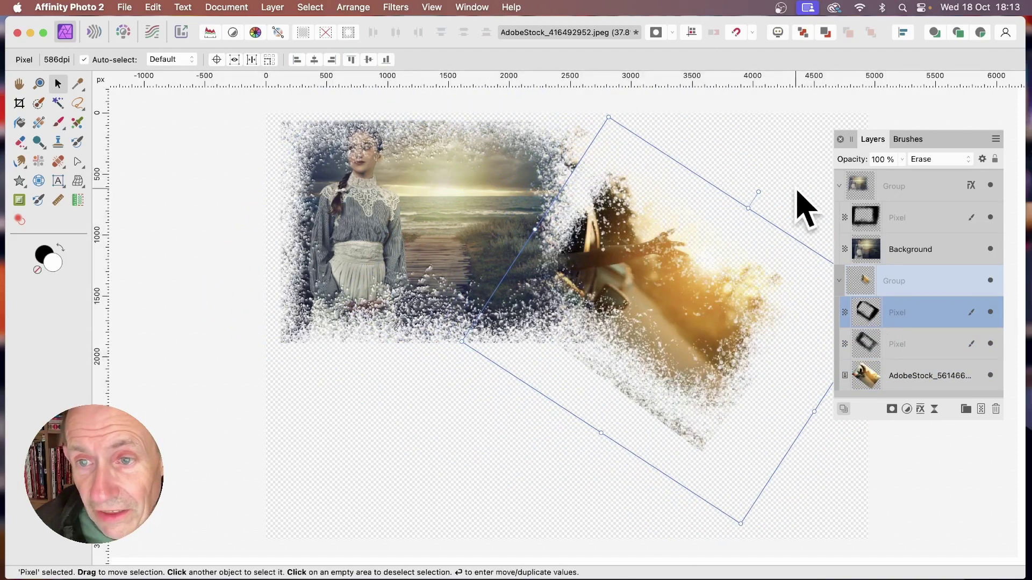
{"action": "left_click_drag", "start_coordinate": [757, 192], "coordinate": [827, 266]}
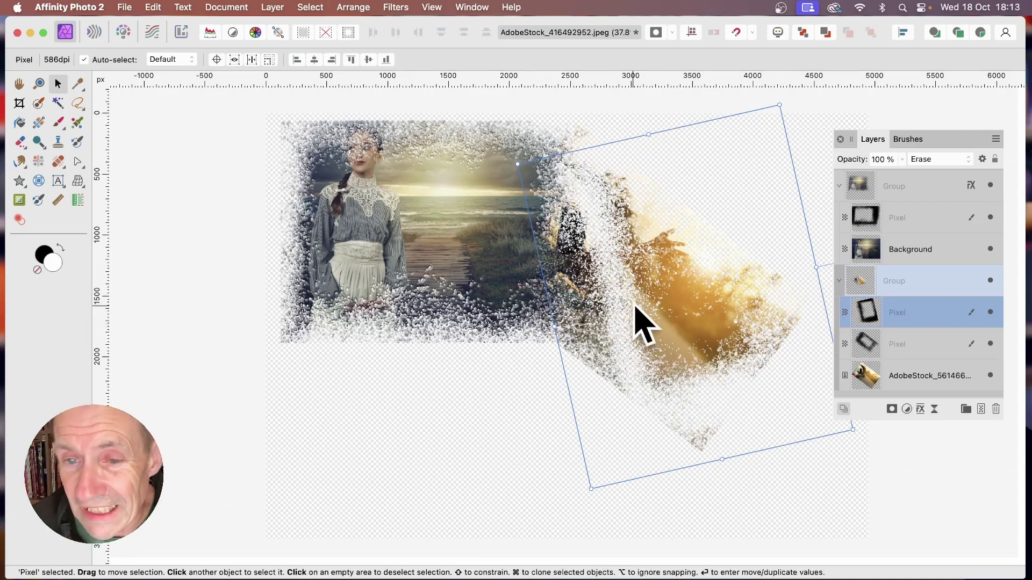
{"action": "mouse_move", "coordinate": [640, 322]}
{"action": "left_mouse_down"}
{"action": "mouse_move", "coordinate": [624, 318]}
{"action": "mouse_move", "coordinate": [616, 296]}
{"action": "mouse_move", "coordinate": [604, 334]}
{"action": "left_mouse_up"}
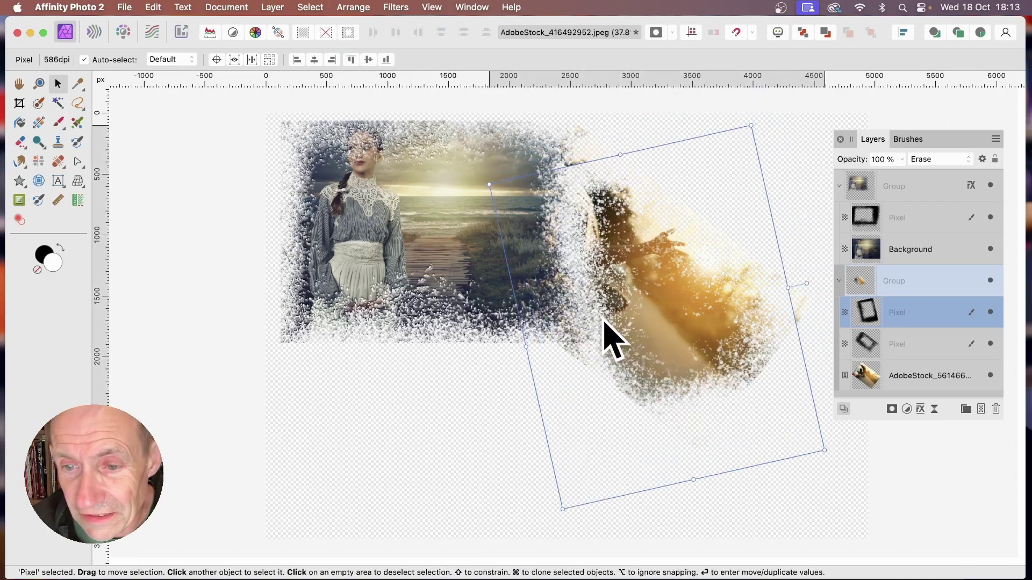
{"action": "left_click", "coordinate": [873, 250]}
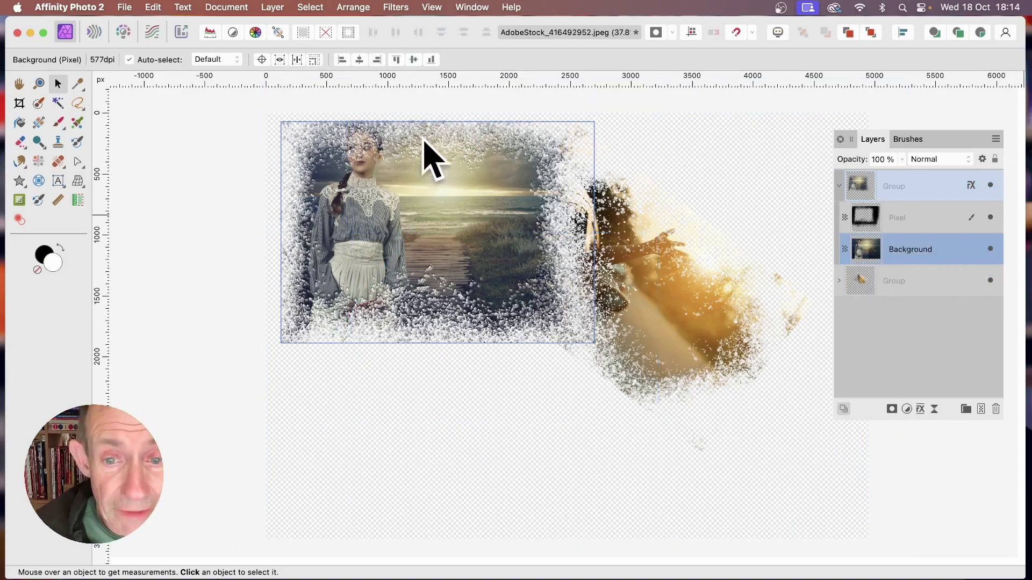
Scale up the woman-on-the-shore photo from its corner twice and move it right and down.
{"action": "left_click", "coordinate": [466, 261]}
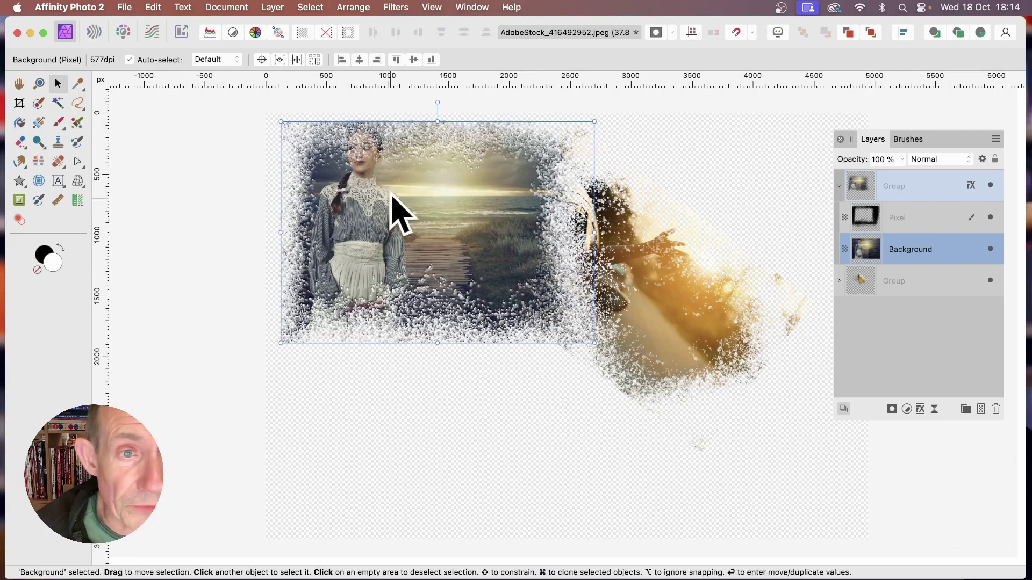
{"action": "left_click_drag", "start_coordinate": [275, 118], "coordinate": [205, 81]}
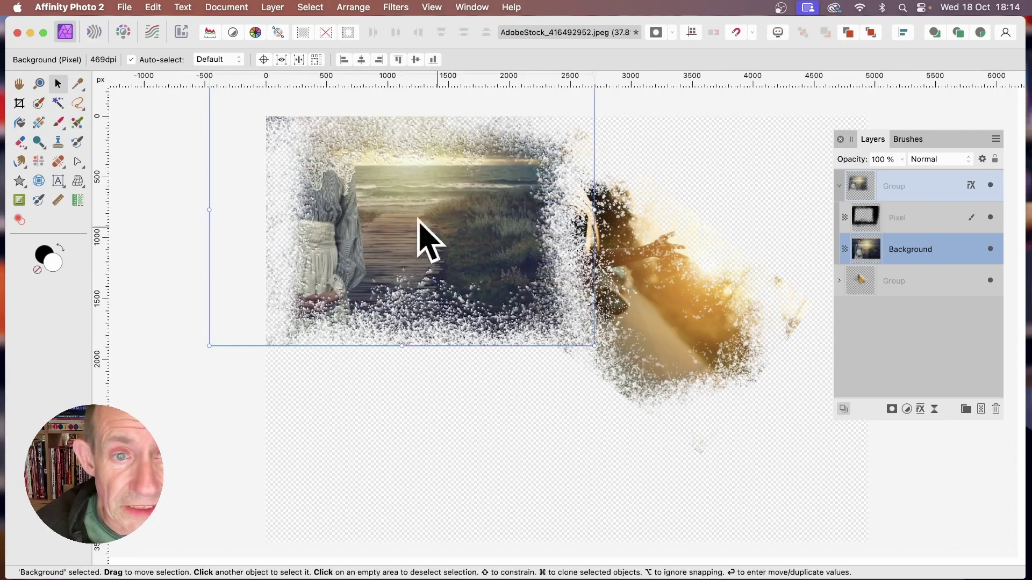
{"action": "left_click_drag", "start_coordinate": [426, 236], "coordinate": [456, 282]}
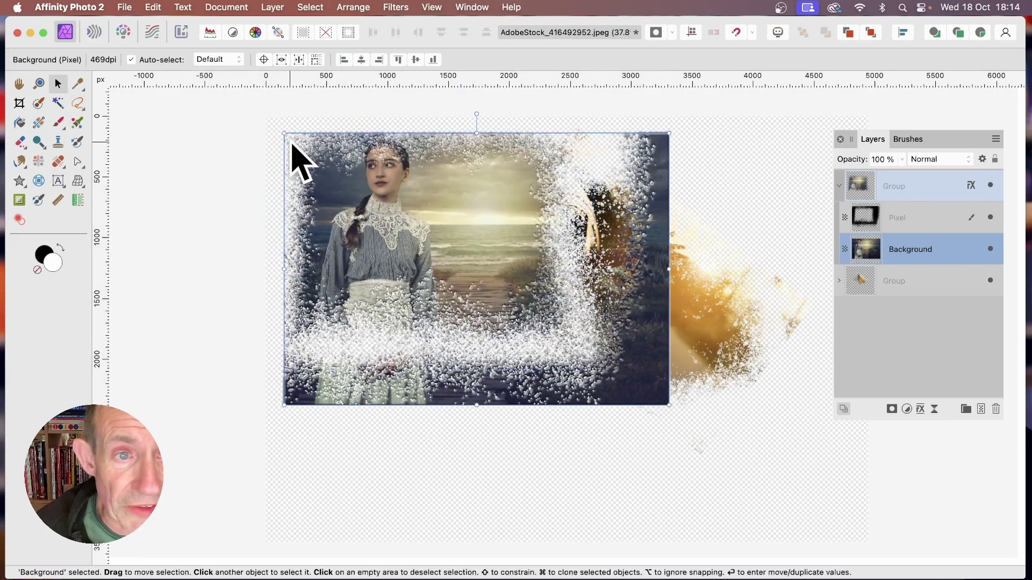
{"action": "left_click_drag", "start_coordinate": [282, 135], "coordinate": [228, 95]}
{"action": "left_click_drag", "start_coordinate": [410, 231], "coordinate": [468, 282]}
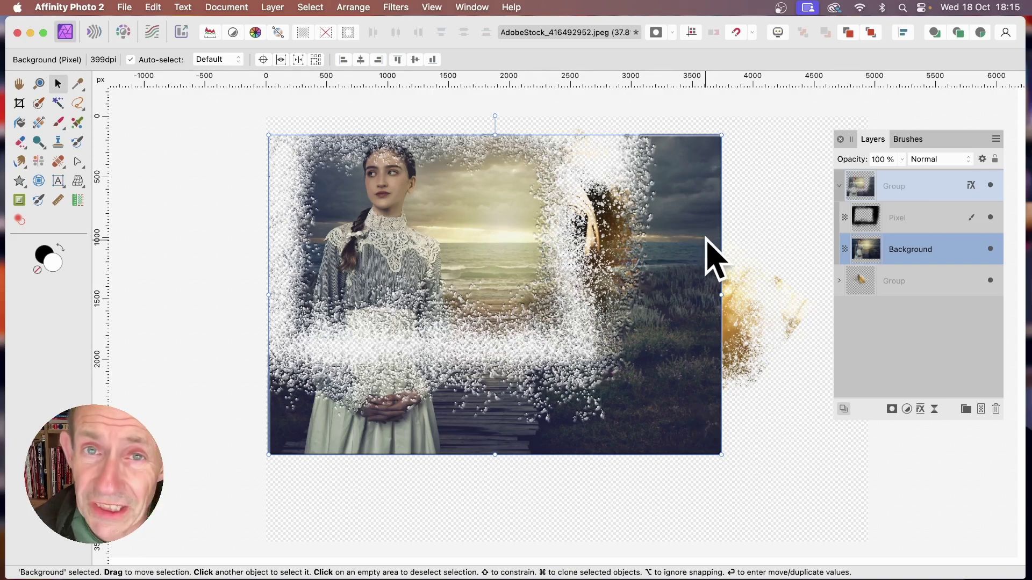
Undo a stray dark brush stroke, then paint on the erase layer to dissolve the top-right sky.
{"action": "left_click", "coordinate": [59, 123]}
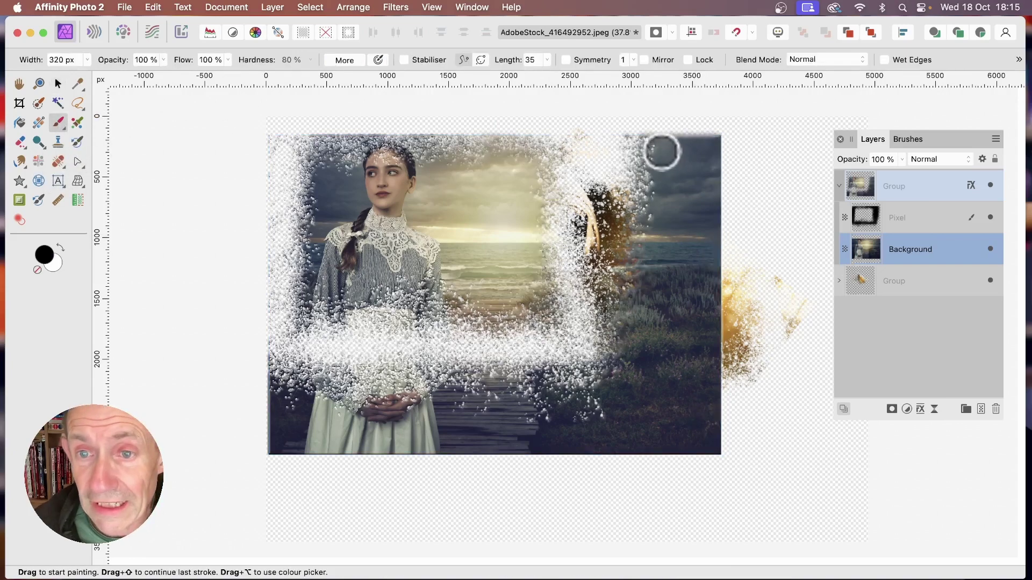
{"action": "mouse_move", "coordinate": [662, 152]}
{"action": "left_mouse_down"}
{"action": "mouse_move", "coordinate": [677, 175]}
{"action": "mouse_move", "coordinate": [654, 244]}
{"action": "mouse_move", "coordinate": [677, 137]}
{"action": "mouse_move", "coordinate": [666, 262]}
{"action": "mouse_move", "coordinate": [674, 156]}
{"action": "mouse_move", "coordinate": [692, 168]}
{"action": "mouse_move", "coordinate": [718, 283]}
{"action": "mouse_move", "coordinate": [701, 184]}
{"action": "mouse_move", "coordinate": [712, 178]}
{"action": "mouse_move", "coordinate": [672, 271]}
{"action": "left_mouse_up"}
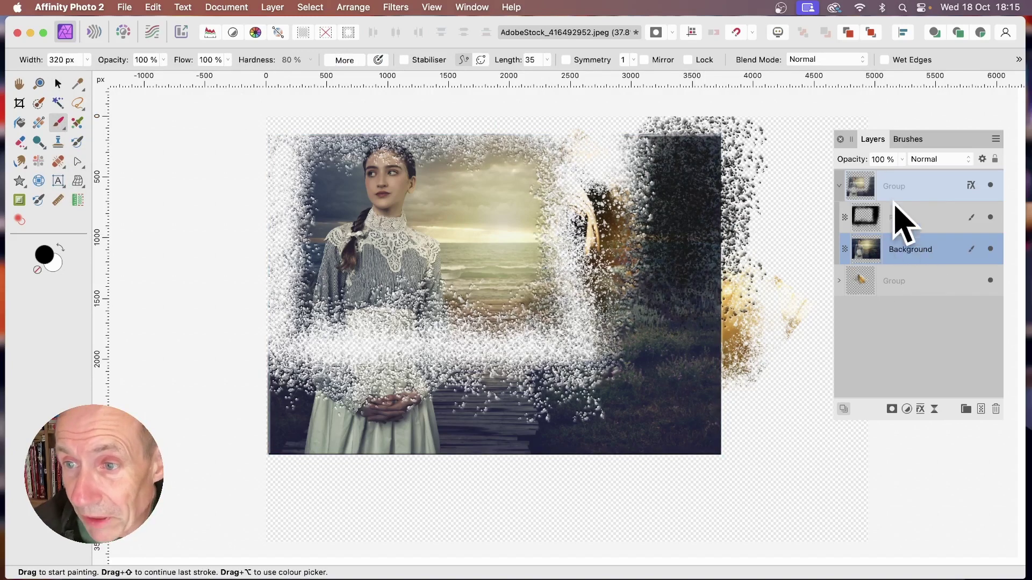
{"action": "key", "text": "super+z"}
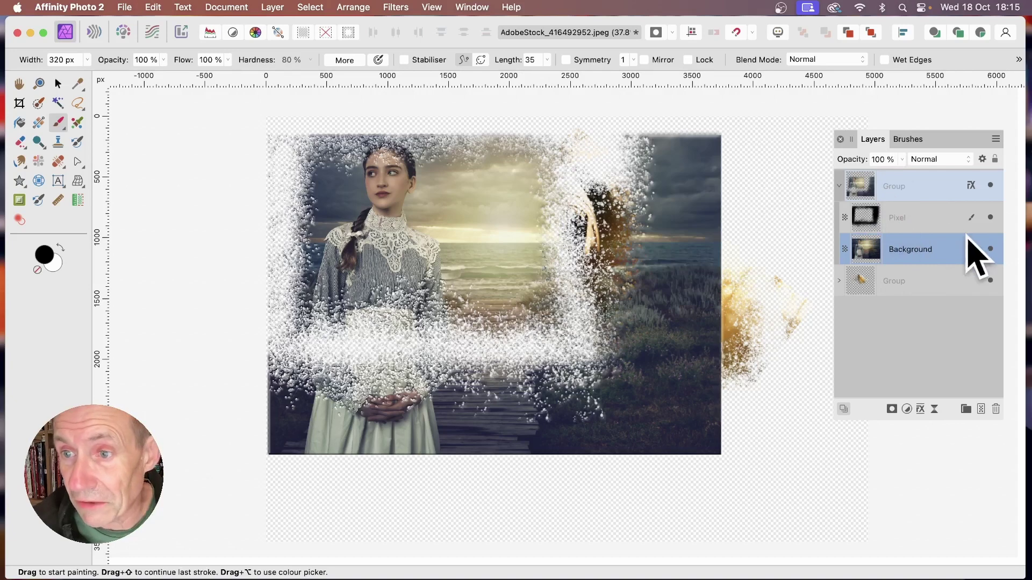
{"action": "left_click", "coordinate": [924, 218]}
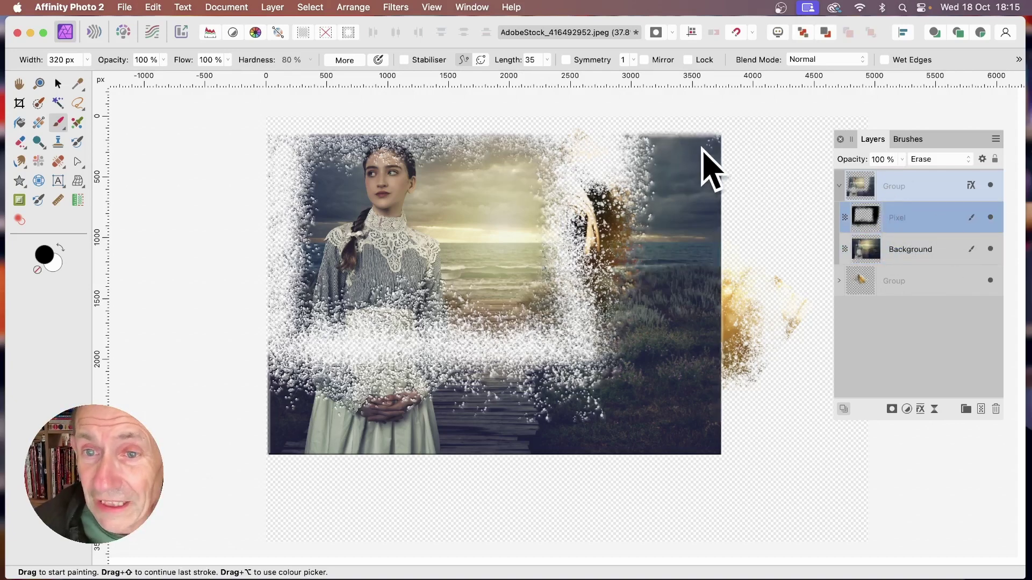
{"action": "mouse_move", "coordinate": [701, 148]}
{"action": "left_mouse_down"}
{"action": "mouse_move", "coordinate": [669, 212]}
{"action": "mouse_move", "coordinate": [645, 192]}
{"action": "mouse_move", "coordinate": [709, 129]}
{"action": "mouse_move", "coordinate": [639, 132]}
{"action": "mouse_move", "coordinate": [703, 115]}
{"action": "mouse_move", "coordinate": [620, 163]}
{"action": "mouse_move", "coordinate": [699, 99]}
{"action": "mouse_move", "coordinate": [711, 183]}
{"action": "mouse_move", "coordinate": [697, 252]}
{"action": "mouse_move", "coordinate": [703, 361]}
{"action": "mouse_move", "coordinate": [686, 409]}
{"action": "mouse_move", "coordinate": [699, 272]}
{"action": "mouse_move", "coordinate": [749, 204]}
{"action": "mouse_move", "coordinate": [724, 215]}
{"action": "mouse_move", "coordinate": [679, 403]}
{"action": "mouse_move", "coordinate": [717, 419]}
{"action": "mouse_move", "coordinate": [698, 361]}
{"action": "mouse_move", "coordinate": [757, 213]}
{"action": "mouse_move", "coordinate": [698, 363]}
{"action": "mouse_move", "coordinate": [681, 316]}
{"action": "mouse_move", "coordinate": [656, 353]}
{"action": "mouse_move", "coordinate": [645, 286]}
{"action": "mouse_move", "coordinate": [676, 231]}
{"action": "mouse_move", "coordinate": [661, 217]}
{"action": "mouse_move", "coordinate": [635, 360]}
{"action": "mouse_move", "coordinate": [619, 328]}
{"action": "mouse_move", "coordinate": [594, 333]}
{"action": "mouse_move", "coordinate": [622, 266]}
{"action": "mouse_move", "coordinate": [628, 172]}
{"action": "mouse_move", "coordinate": [609, 213]}
{"action": "mouse_move", "coordinate": [615, 293]}
{"action": "mouse_move", "coordinate": [658, 463]}
{"action": "mouse_move", "coordinate": [743, 441]}
{"action": "mouse_move", "coordinate": [705, 445]}
{"action": "mouse_move", "coordinate": [719, 436]}
{"action": "mouse_move", "coordinate": [704, 434]}
{"action": "mouse_move", "coordinate": [479, 462]}
{"action": "mouse_move", "coordinate": [485, 438]}
{"action": "mouse_move", "coordinate": [673, 396]}
{"action": "mouse_move", "coordinate": [486, 395]}
{"action": "mouse_move", "coordinate": [526, 397]}
{"action": "mouse_move", "coordinate": [611, 373]}
{"action": "mouse_move", "coordinate": [560, 374]}
{"action": "mouse_move", "coordinate": [570, 366]}
{"action": "mouse_move", "coordinate": [426, 398]}
{"action": "mouse_move", "coordinate": [462, 450]}
{"action": "mouse_move", "coordinate": [386, 447]}
{"action": "mouse_move", "coordinate": [167, 407]}
{"action": "mouse_move", "coordinate": [591, 385]}
{"action": "mouse_move", "coordinate": [615, 204]}
{"action": "left_mouse_up"}
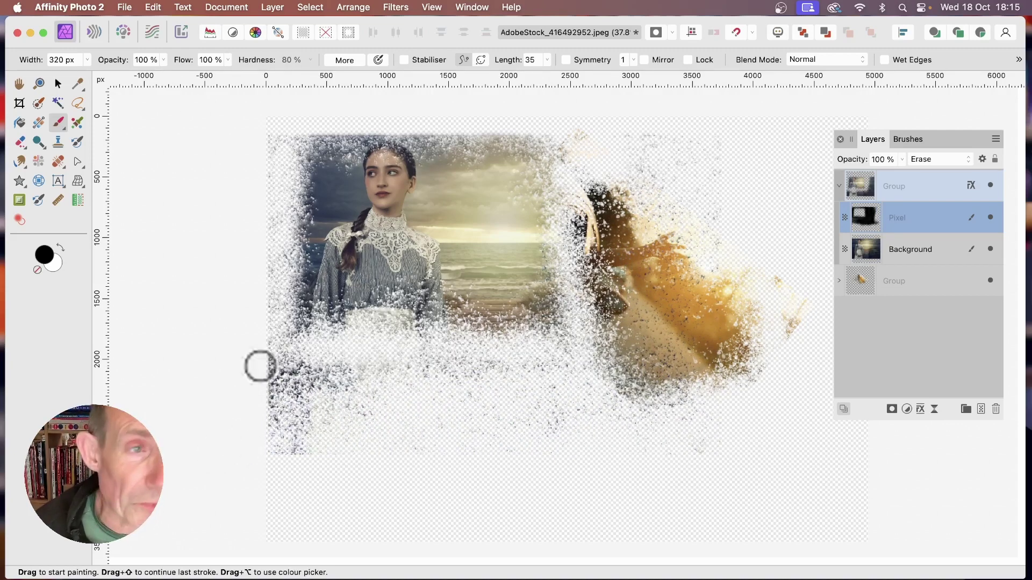
Set the brush width to 440 px and erase along the photo's bottom-left and left edges.
{"action": "left_click", "coordinate": [88, 60]}
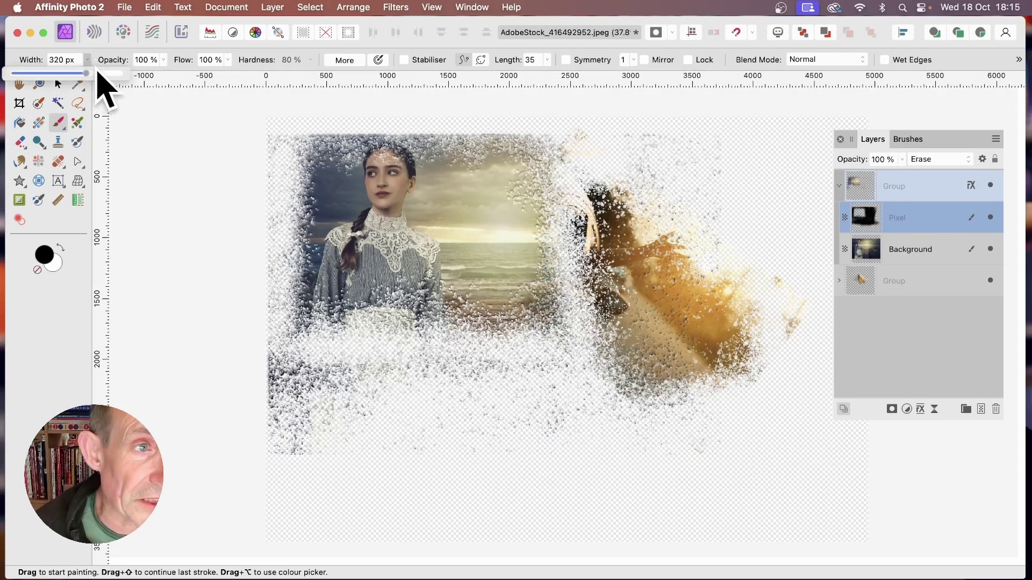
{"action": "left_click", "coordinate": [97, 73]}
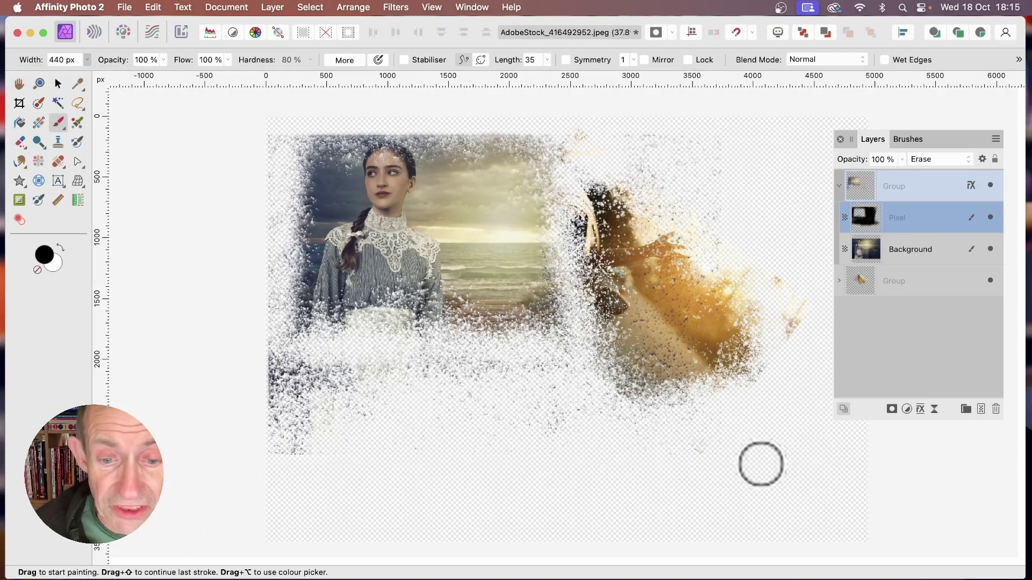
{"action": "mouse_move", "coordinate": [369, 451]}
{"action": "left_mouse_down"}
{"action": "mouse_move", "coordinate": [247, 417]}
{"action": "mouse_move", "coordinate": [189, 474]}
{"action": "mouse_move", "coordinate": [308, 410]}
{"action": "left_mouse_up"}
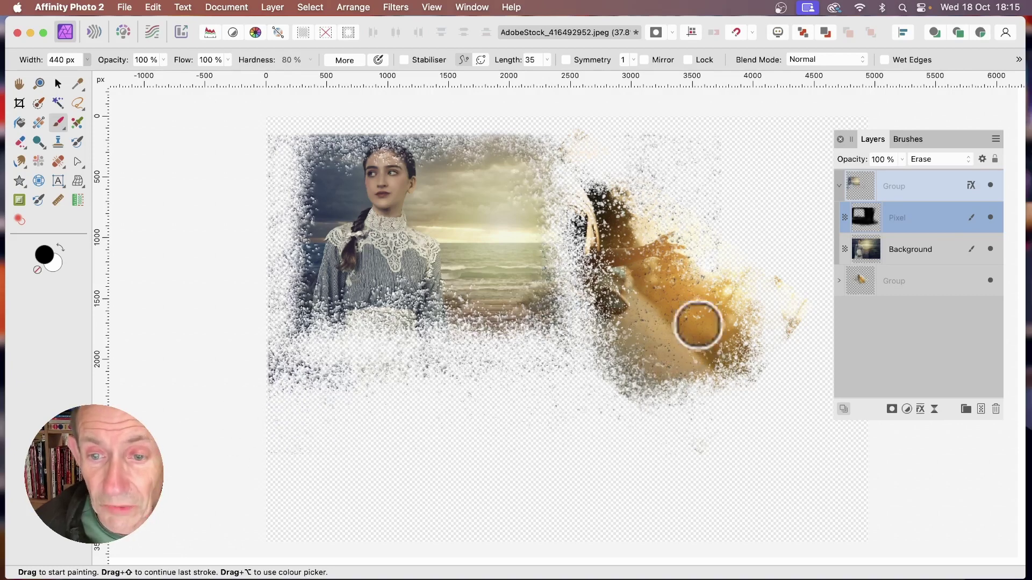
{"action": "mouse_move", "coordinate": [195, 361]}
{"action": "left_mouse_down"}
{"action": "mouse_move", "coordinate": [279, 373]}
{"action": "mouse_move", "coordinate": [259, 171]}
{"action": "mouse_move", "coordinate": [245, 250]}
{"action": "mouse_move", "coordinate": [266, 289]}
{"action": "mouse_move", "coordinate": [252, 126]}
{"action": "mouse_move", "coordinate": [246, 307]}
{"action": "mouse_move", "coordinate": [276, 359]}
{"action": "mouse_move", "coordinate": [256, 331]}
{"action": "mouse_move", "coordinate": [253, 157]}
{"action": "left_mouse_up"}
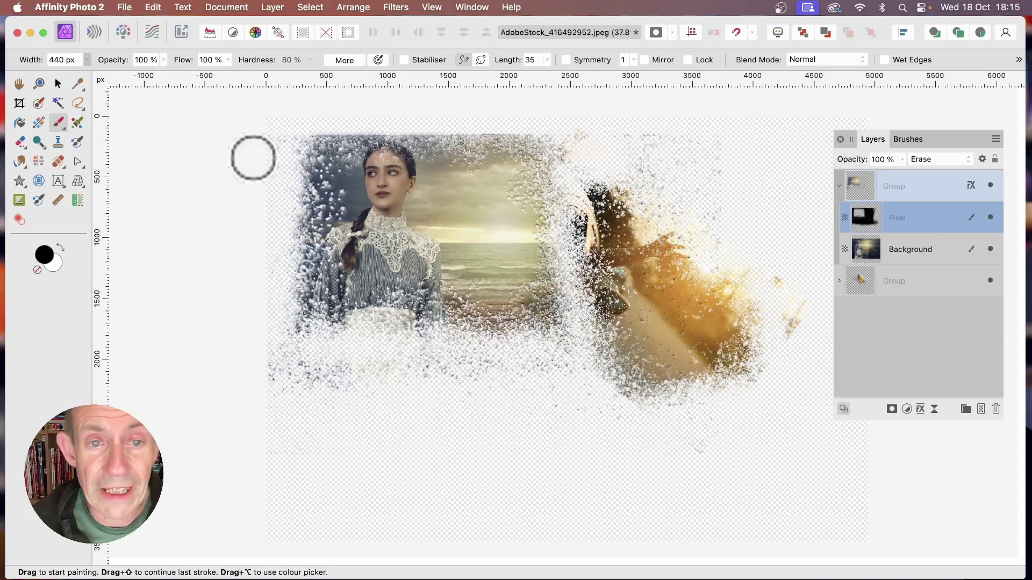